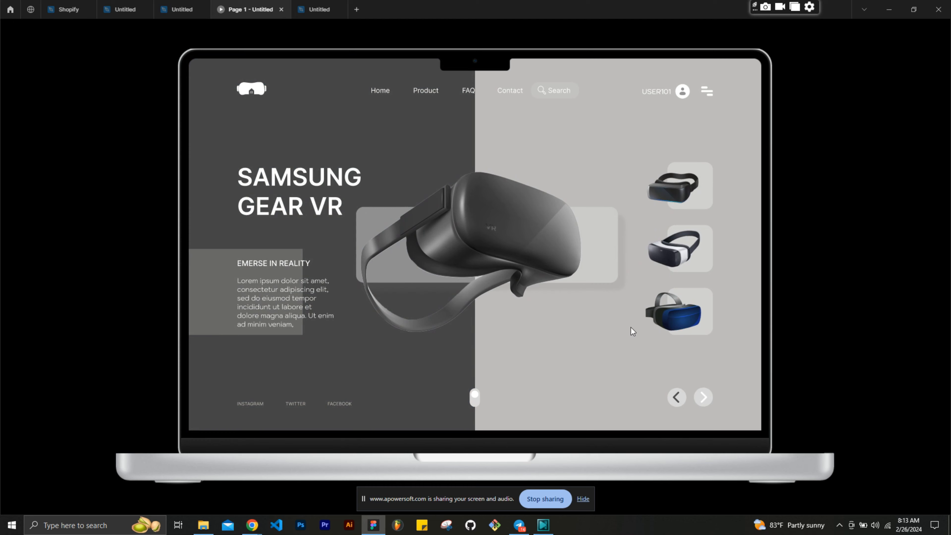
- Cycle through the headset screens of the finished prototype in both directions to examine the carousel transitions
{"action": "left_click", "coordinate": [676, 401]}
{"action": "left_click", "coordinate": [676, 401]}
{"action": "left_click", "coordinate": [675, 401]}
{"action": "left_click", "coordinate": [675, 401]}
{"action": "left_click", "coordinate": [676, 401]}
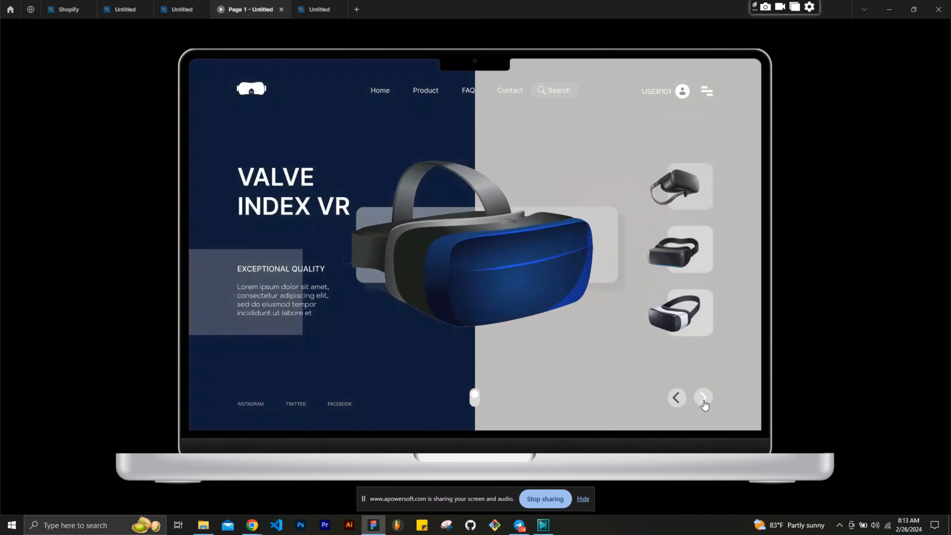
{"action": "left_click", "coordinate": [705, 401]}
{"action": "left_click", "coordinate": [705, 403]}
{"action": "left_click", "coordinate": [705, 403]}
{"action": "left_click", "coordinate": [705, 402]}
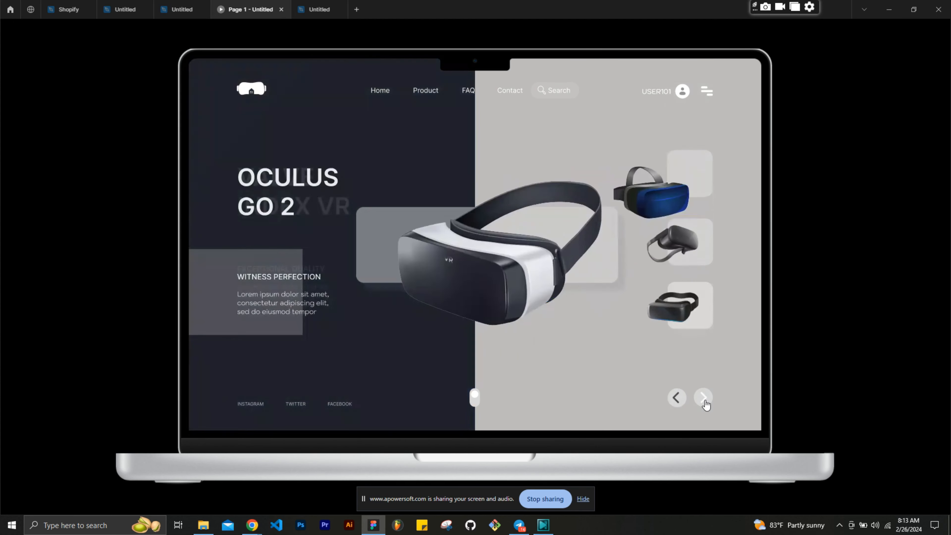
- Leave the prototype preview and examine the four headset frames laid out in the finished design file
{"action": "left_click", "coordinate": [318, 11]}
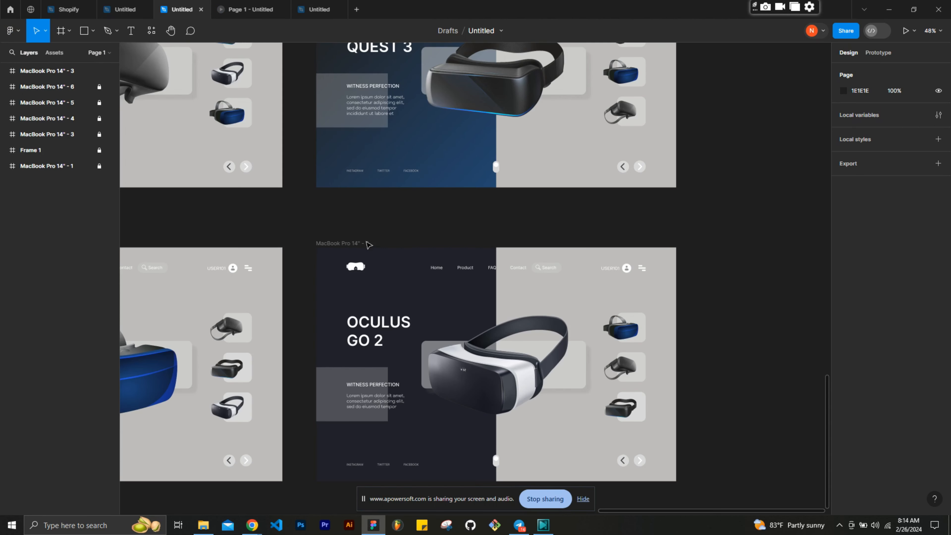
{"action": "scroll", "coordinate": [367, 245], "scroll_direction": "down", "scroll_amount": 2}
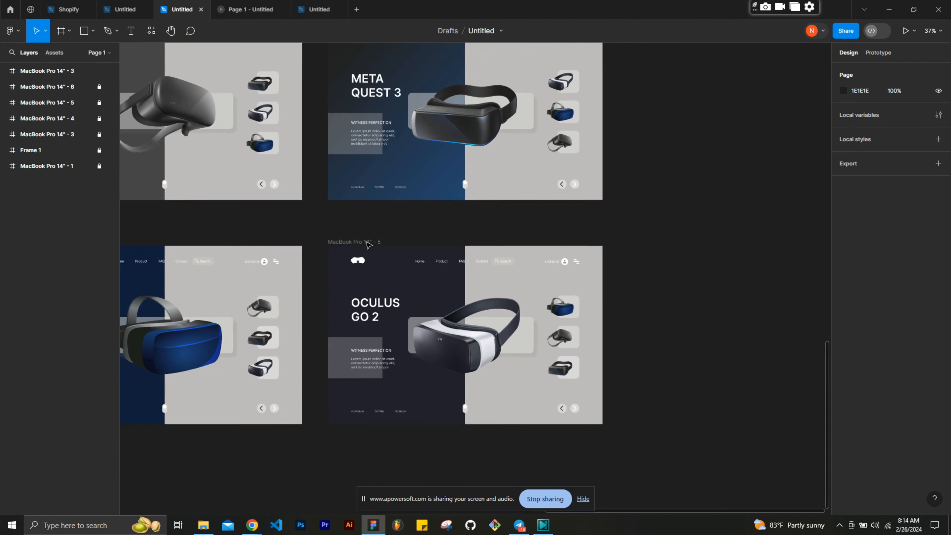
{"action": "scroll", "coordinate": [368, 244], "scroll_direction": "left", "scroll_amount": 4}
{"action": "scroll", "coordinate": [368, 245], "scroll_direction": "up", "scroll_amount": 4}
{"action": "scroll", "coordinate": [367, 244], "scroll_direction": "down", "scroll_amount": 3}
{"action": "scroll", "coordinate": [367, 245], "scroll_direction": "right", "scroll_amount": 3}
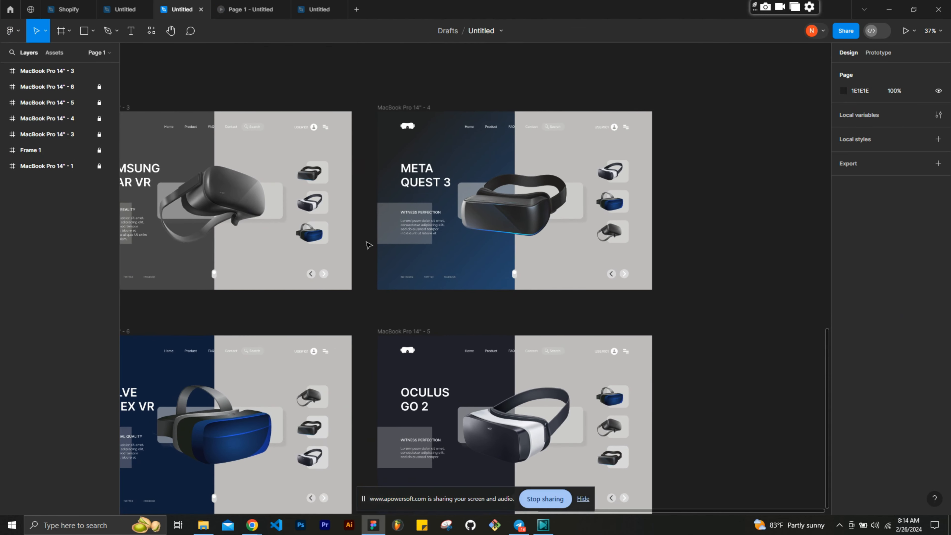
{"action": "scroll", "coordinate": [367, 244], "scroll_direction": "left", "scroll_amount": 2}
{"action": "scroll", "coordinate": [367, 245], "scroll_direction": "down", "scroll_amount": 1}
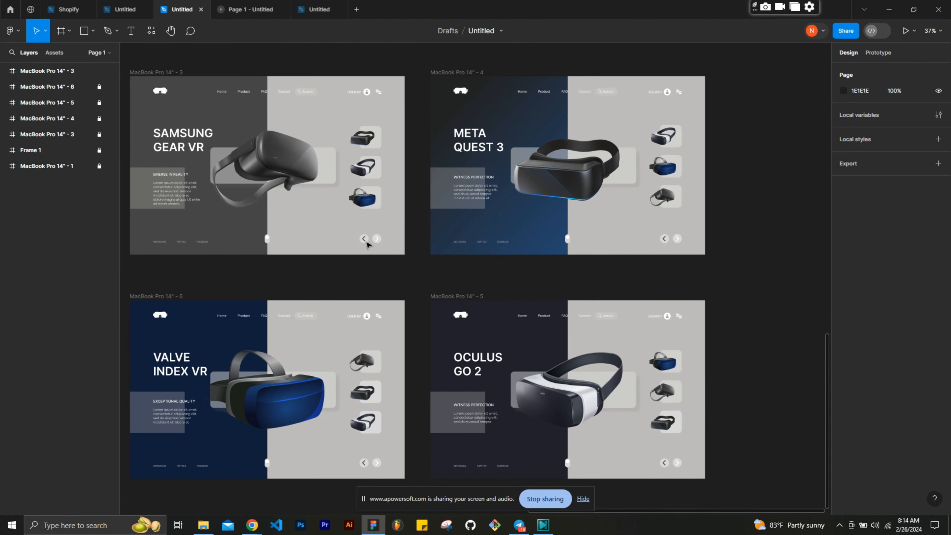
{"action": "scroll", "coordinate": [367, 244], "scroll_direction": "left", "scroll_amount": 1}
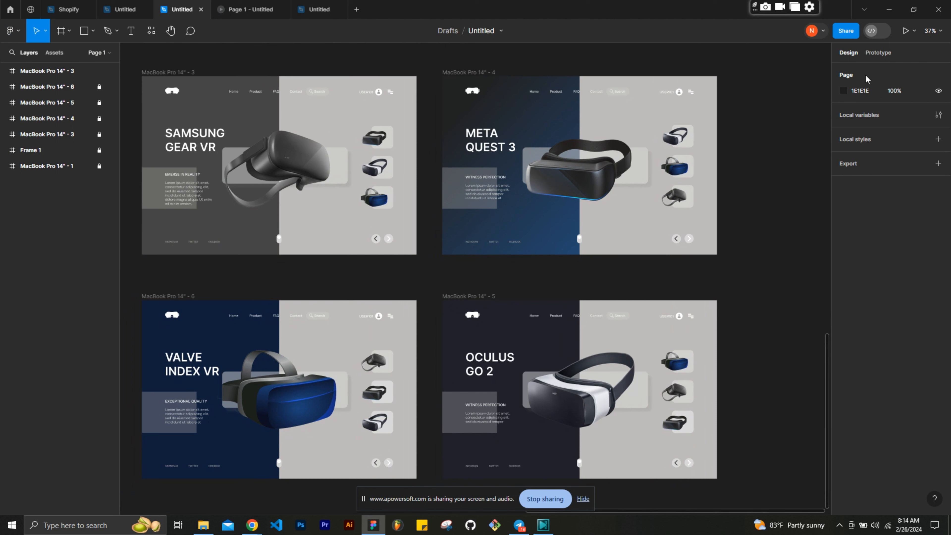
{"action": "left_click", "coordinate": [873, 56]}
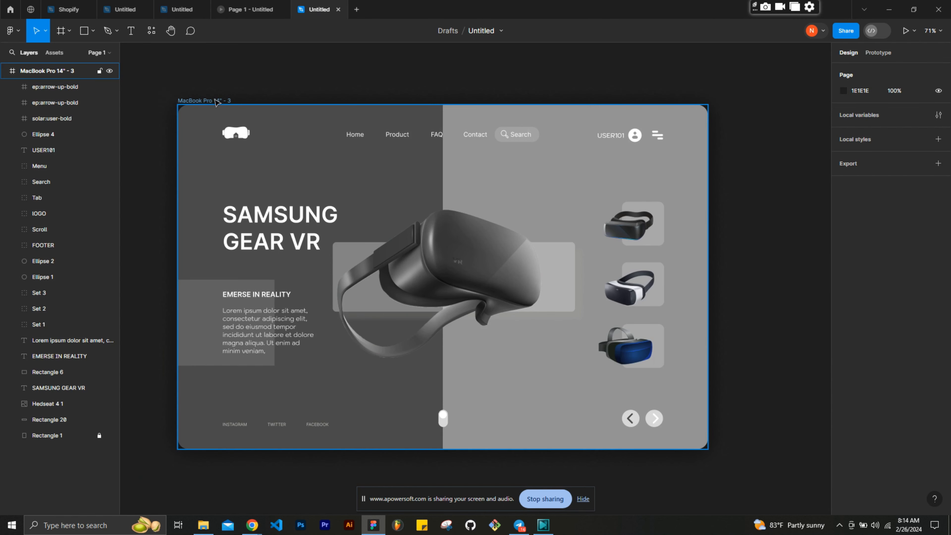
- Duplicate the Samsung Gear VR frame "MacBook Pro 14" - 3" in the working design file
{"action": "left_click", "coordinate": [216, 102]}
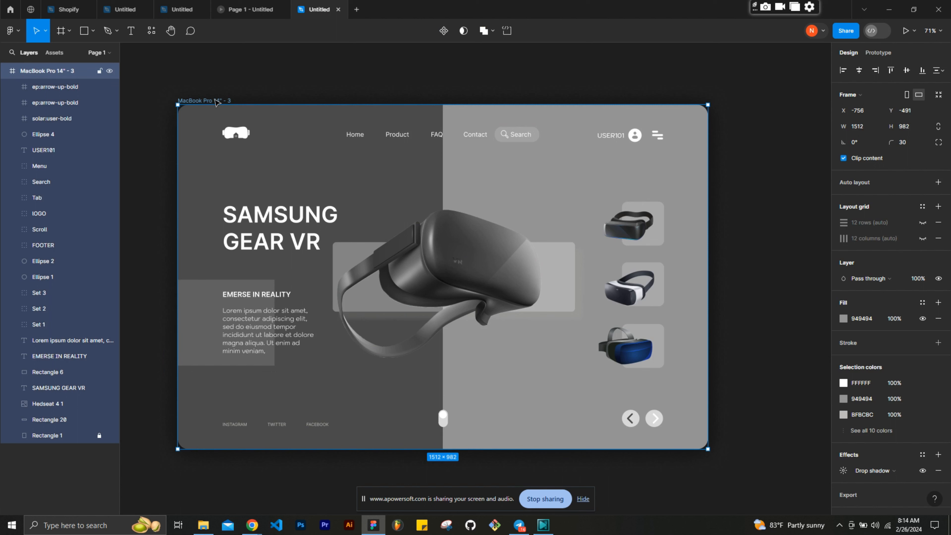
{"action": "key", "text": "ctrl+d"}
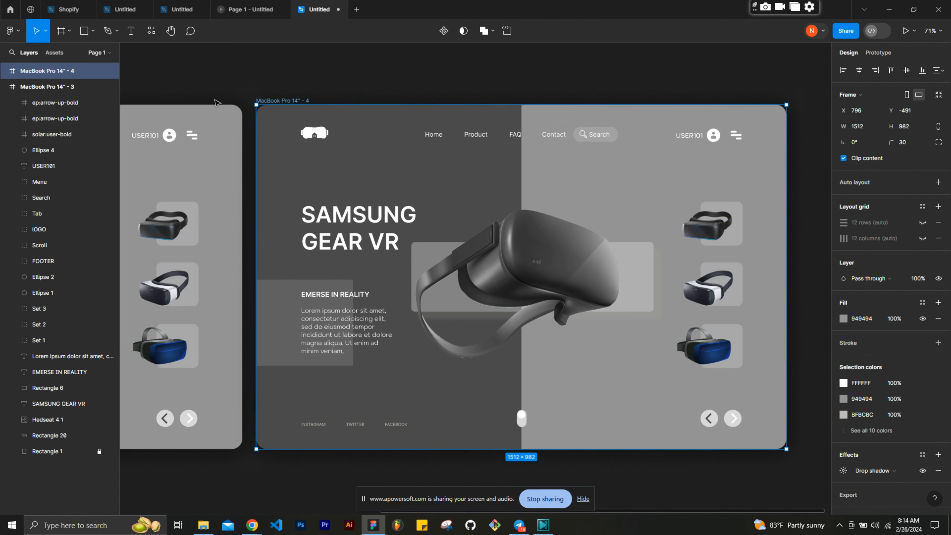
{"action": "scroll", "coordinate": [216, 102], "scroll_direction": "down", "scroll_amount": 5}
{"action": "scroll", "coordinate": [216, 101], "scroll_direction": "left", "scroll_amount": 5}
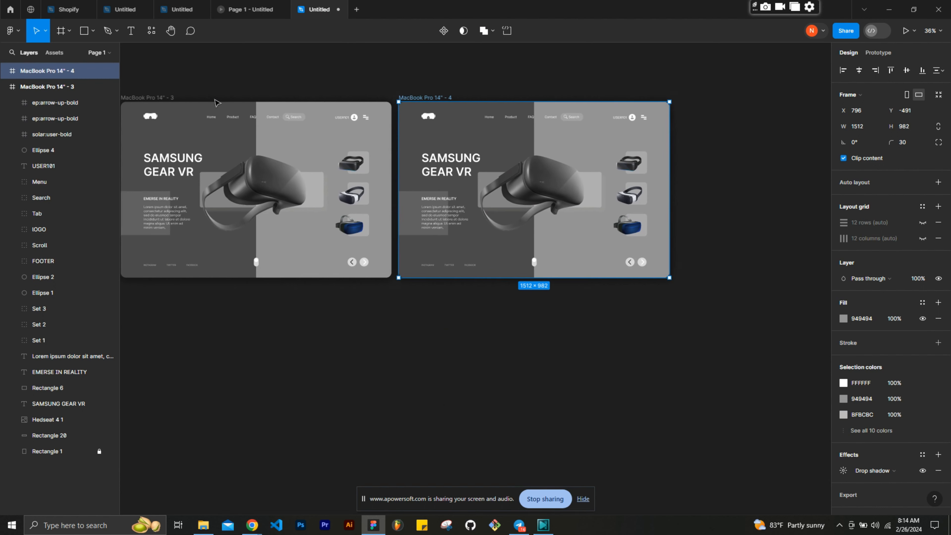
- Replace the product heading in the duplicated frame with "META QUEST 3", broken onto two lines after META
{"action": "scroll", "coordinate": [216, 102], "scroll_direction": "left", "scroll_amount": 2}
{"action": "scroll", "coordinate": [217, 102], "scroll_direction": "up", "scroll_amount": 5}
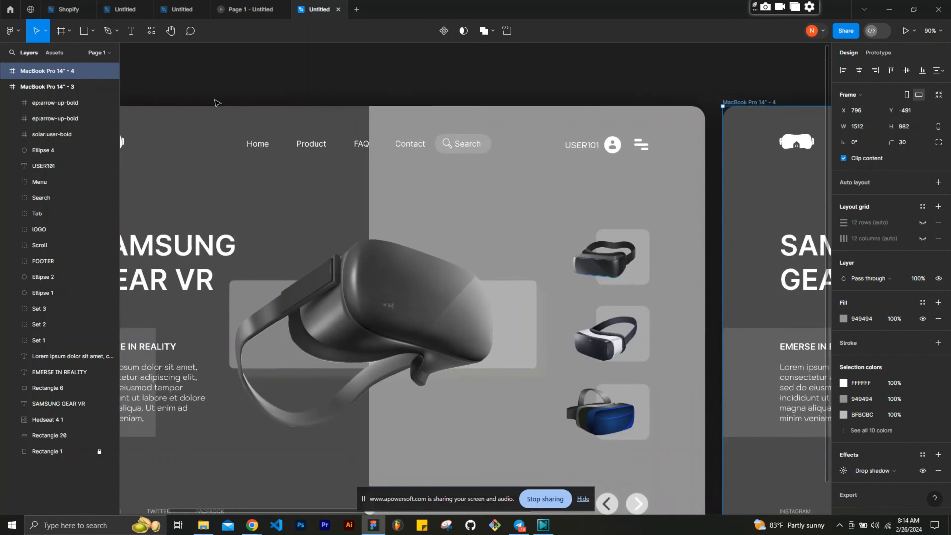
{"action": "scroll", "coordinate": [216, 102], "scroll_direction": "right", "scroll_amount": 10}
{"action": "scroll", "coordinate": [216, 101], "scroll_direction": "down", "scroll_amount": 3}
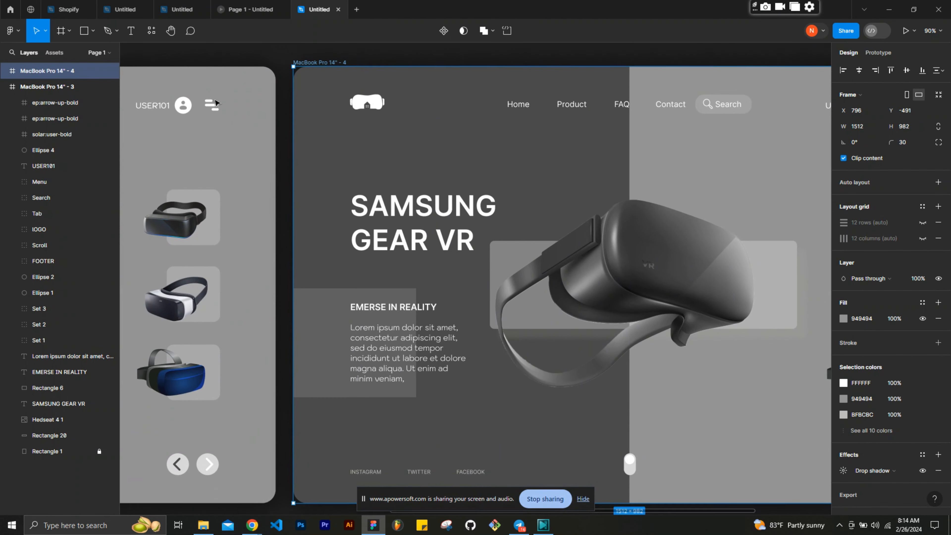
{"action": "scroll", "coordinate": [216, 102], "scroll_direction": "right", "scroll_amount": 8}
{"action": "double_click", "coordinate": [310, 230]}
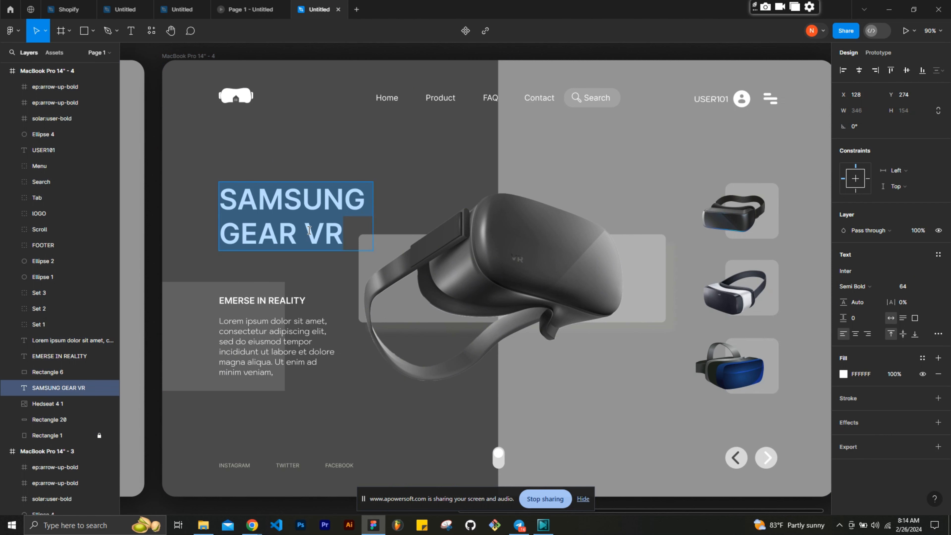
{"action": "type", "text": "META"}
{"action": "key", "text": "Return"}
{"action": "type", "text": "Q"}
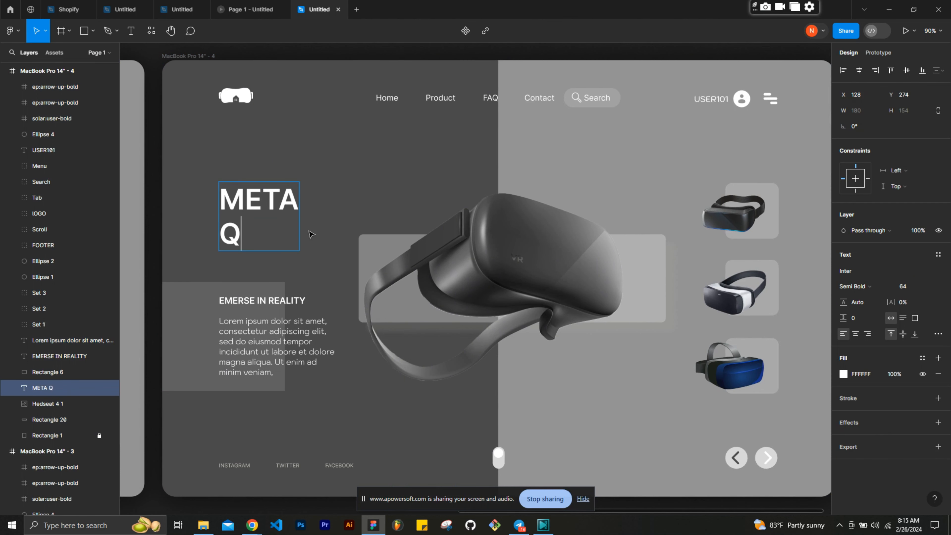
{"action": "type", "text": "UEST 3"}
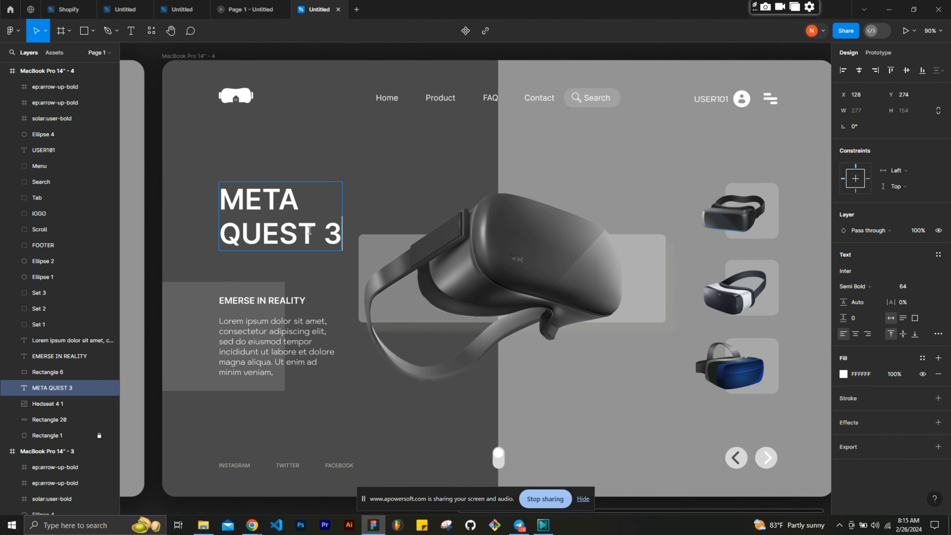
{"action": "key", "text": "Escape"}
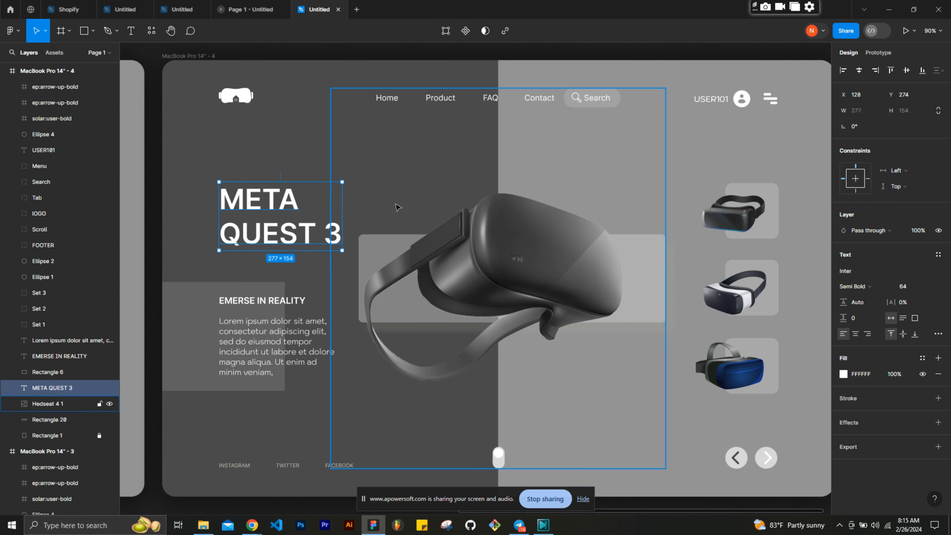
- Replace the subheading "EMERSE IN REALITY" in the duplicated frame with "PERFECTION"
{"action": "double_click", "coordinate": [282, 302]}
{"action": "type", "text": "P"}
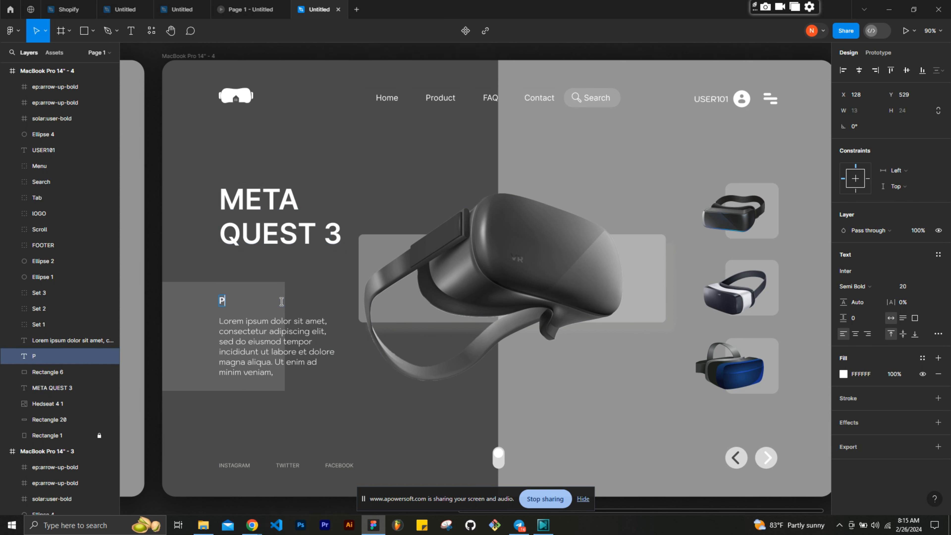
{"action": "type", "text": "ERFECTION"}
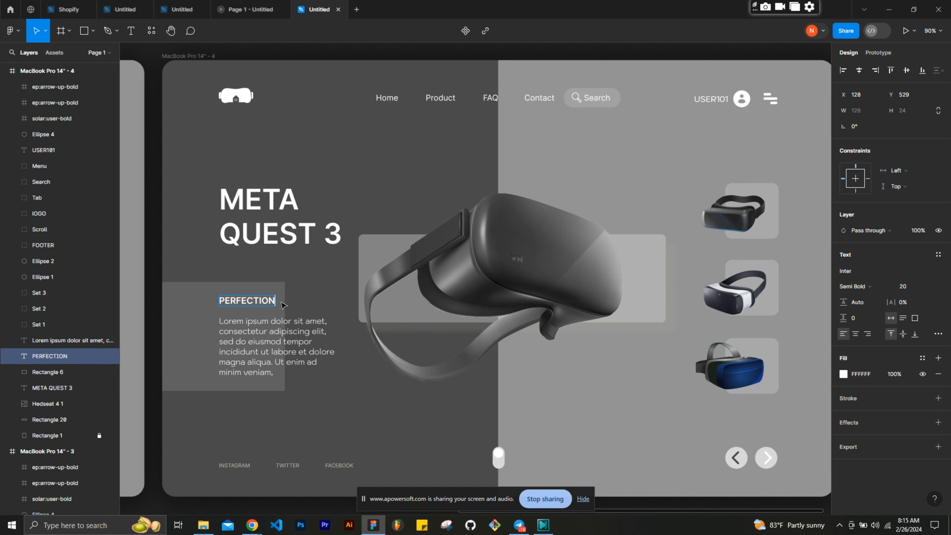
- Shorten the lorem ipsum paragraph below the subheading to its first three lines, ending at "sed do eiusmod tempor"
{"action": "double_click", "coordinate": [268, 358]}
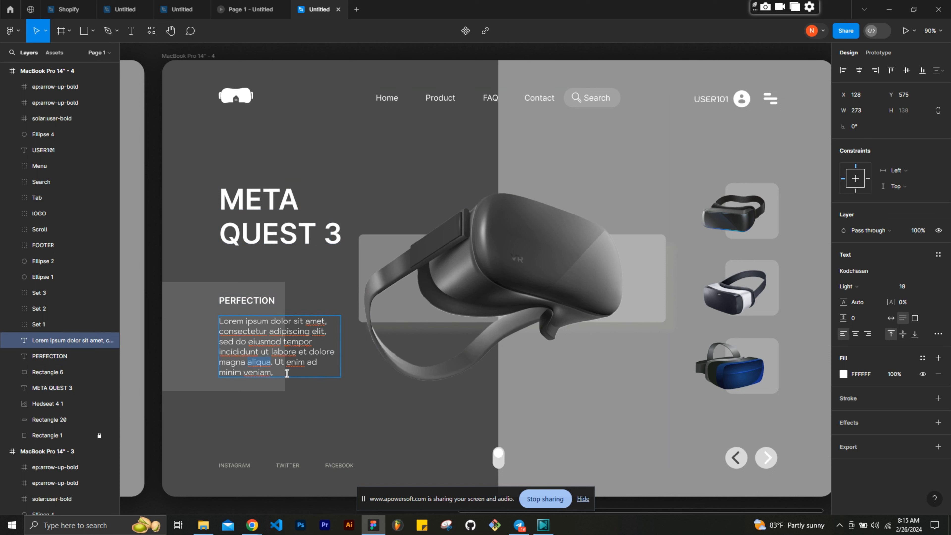
{"action": "left_click_drag", "start_coordinate": [287, 373], "coordinate": [270, 354]}
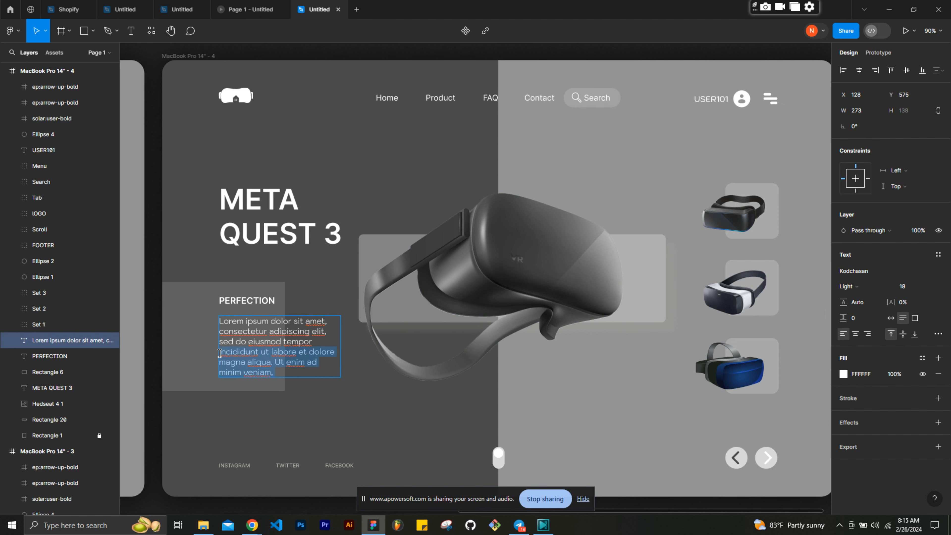
{"action": "key", "text": "BackSpace"}
{"action": "key", "text": "Escape"}
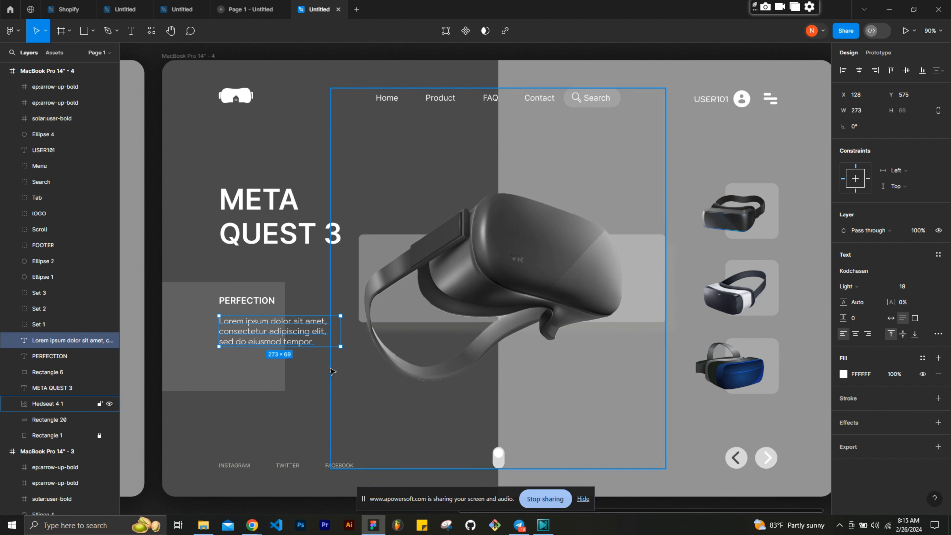
- Move the PERFECTION subheading and its paragraph together slightly lower over the translucent rectangle
{"action": "left_click", "coordinate": [234, 388]}
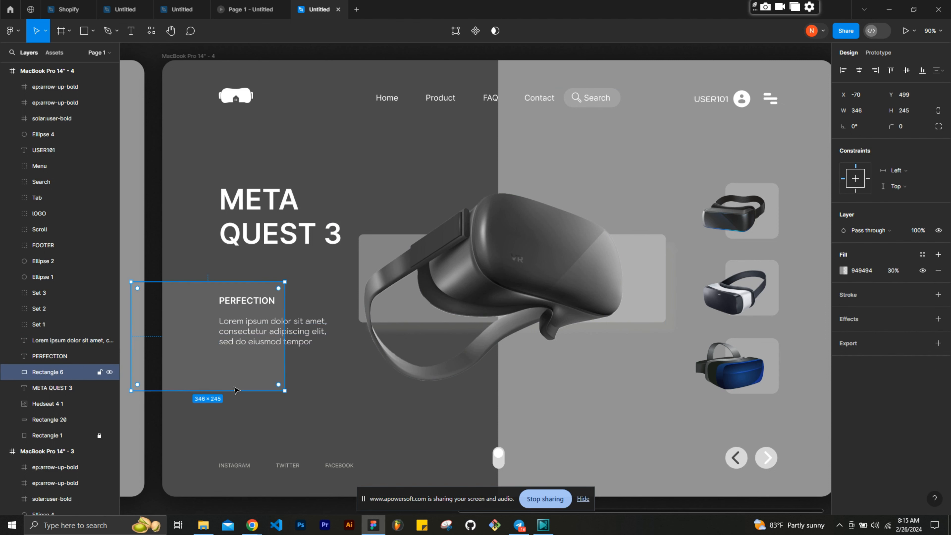
{"action": "left_click", "coordinate": [275, 335]}
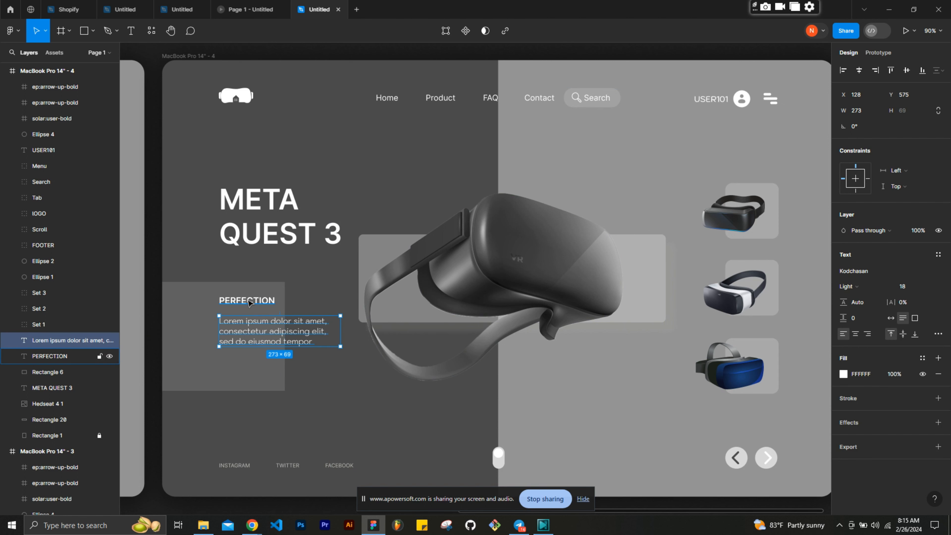
{"action": "left_click", "coordinate": [249, 302], "text": "shift"}
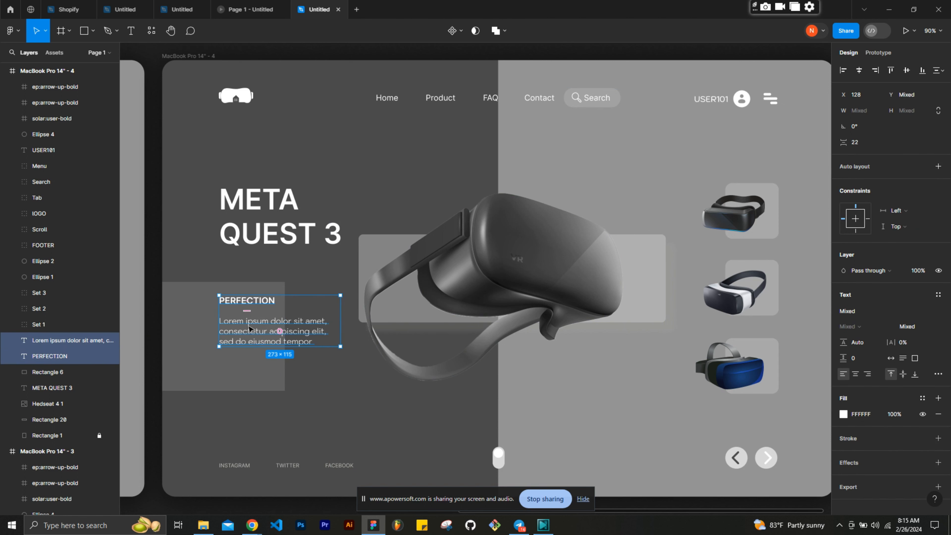
{"action": "left_click_drag", "start_coordinate": [249, 329], "coordinate": [248, 344]}
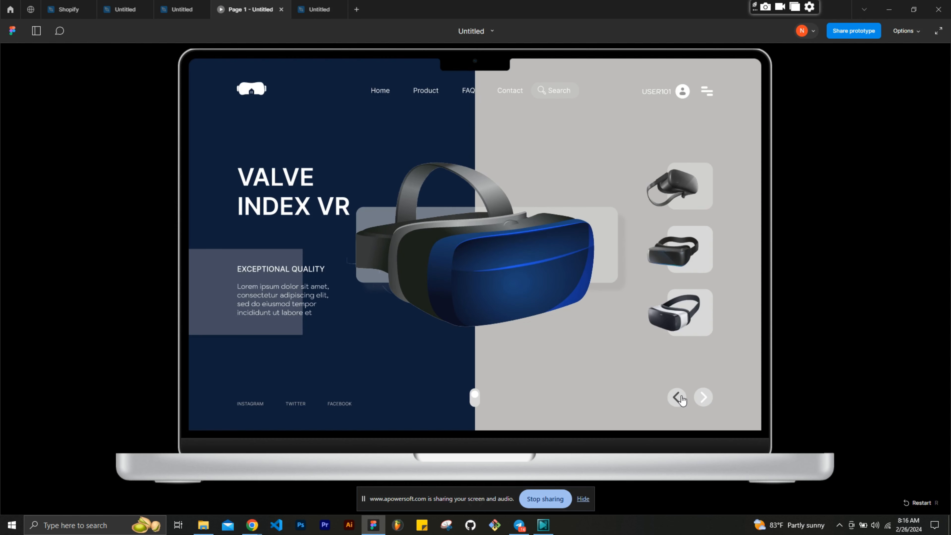
- Return to the prototype preview and examine how the headset screens animate when changed from the navigation arrows and the product thumbnails
{"action": "left_click", "coordinate": [679, 398]}
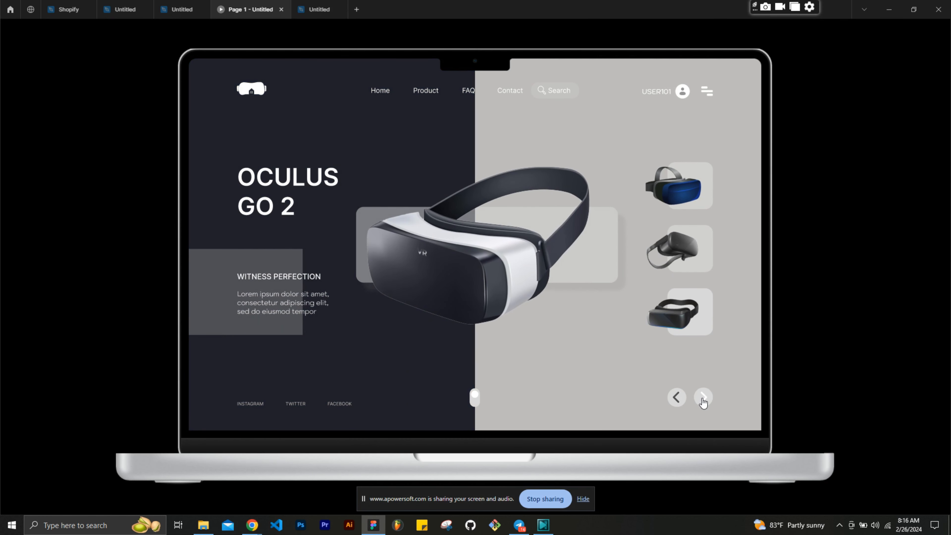
{"action": "left_click", "coordinate": [703, 398]}
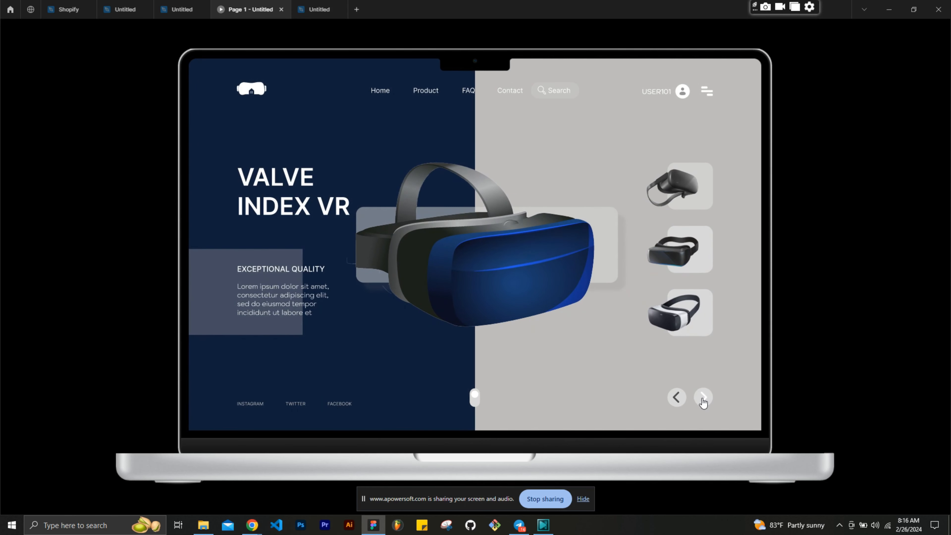
{"action": "left_click", "coordinate": [703, 398]}
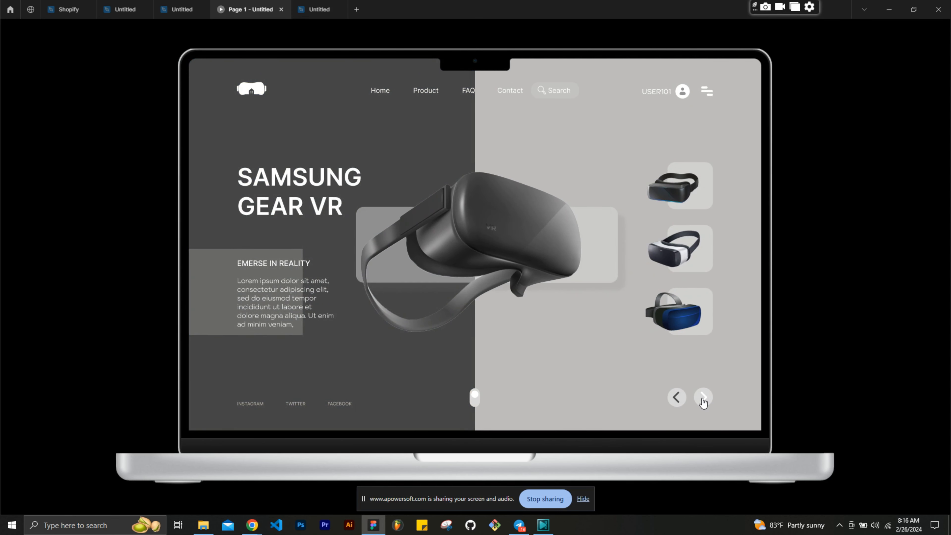
{"action": "left_click", "coordinate": [704, 398]}
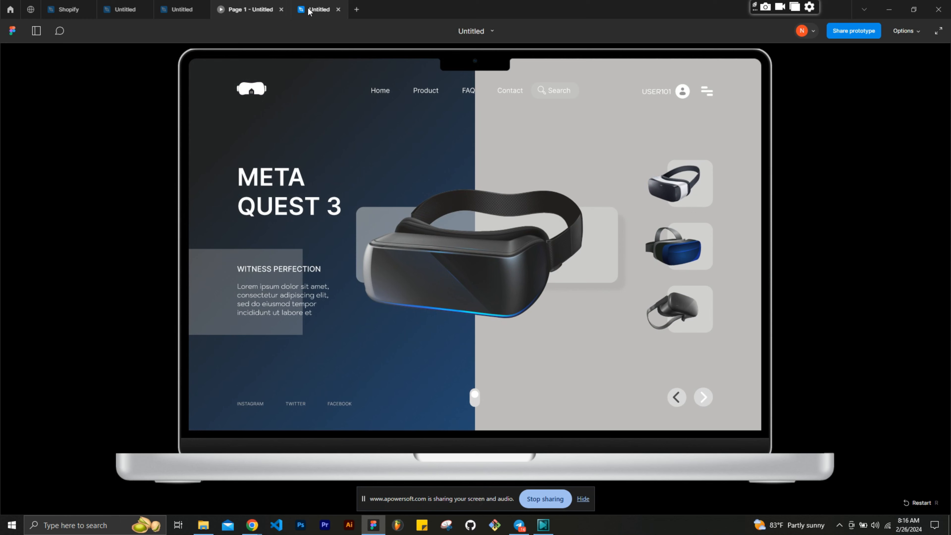
{"action": "left_click", "coordinate": [704, 397]}
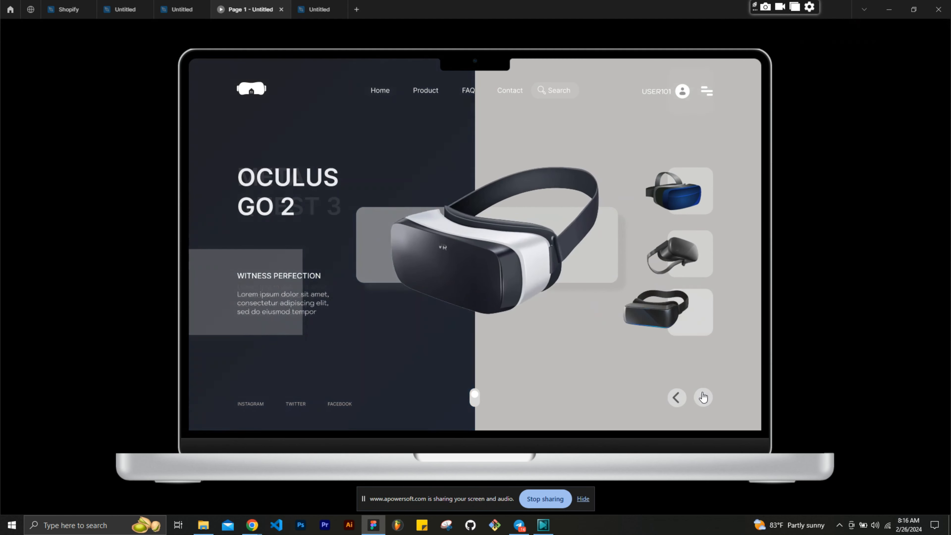
{"action": "left_click", "coordinate": [676, 399]}
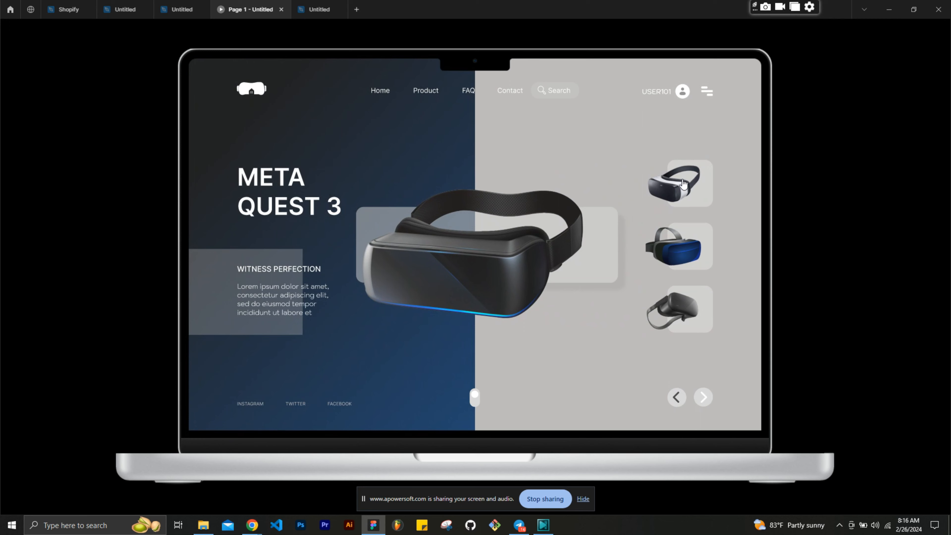
{"action": "left_click", "coordinate": [683, 183]}
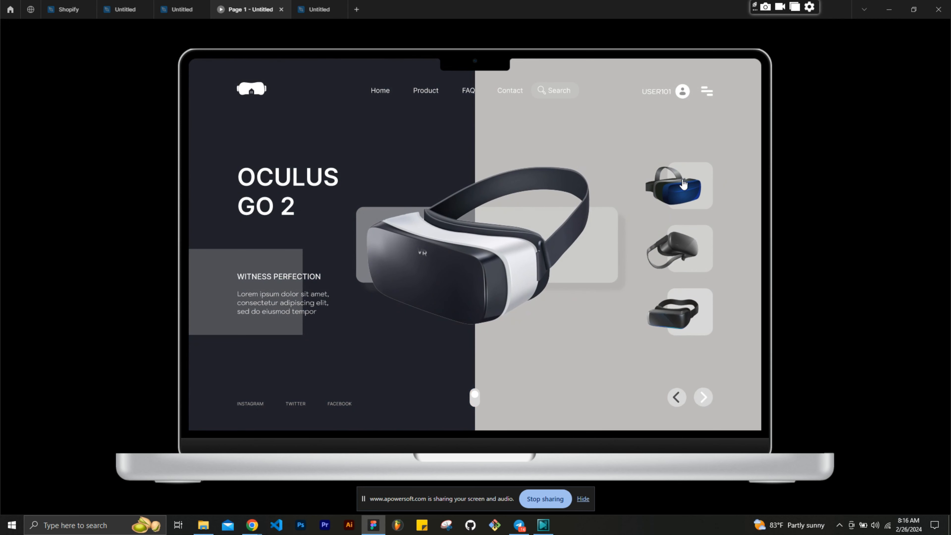
{"action": "left_click", "coordinate": [684, 184]}
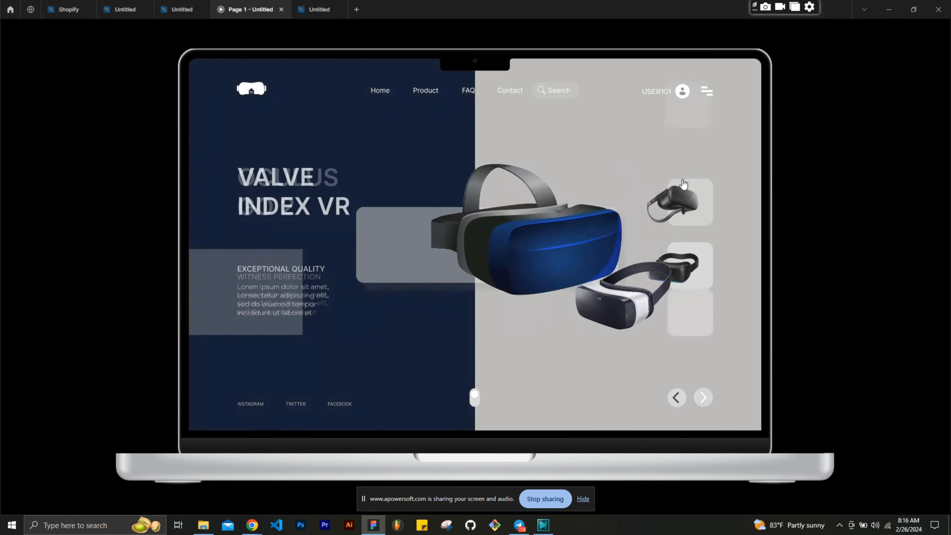
{"action": "left_click", "coordinate": [680, 400]}
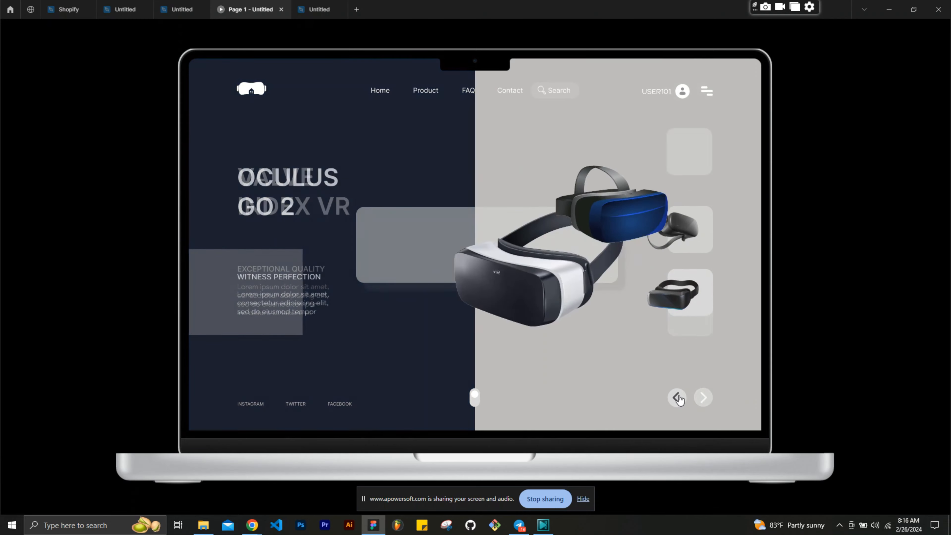
- Examine the previous, next and product-thumbnail transitions between the Samsung, Meta Quest, Oculus and Valve screens in the prototype preview
{"action": "left_click", "coordinate": [679, 400]}
{"action": "left_click", "coordinate": [709, 170]}
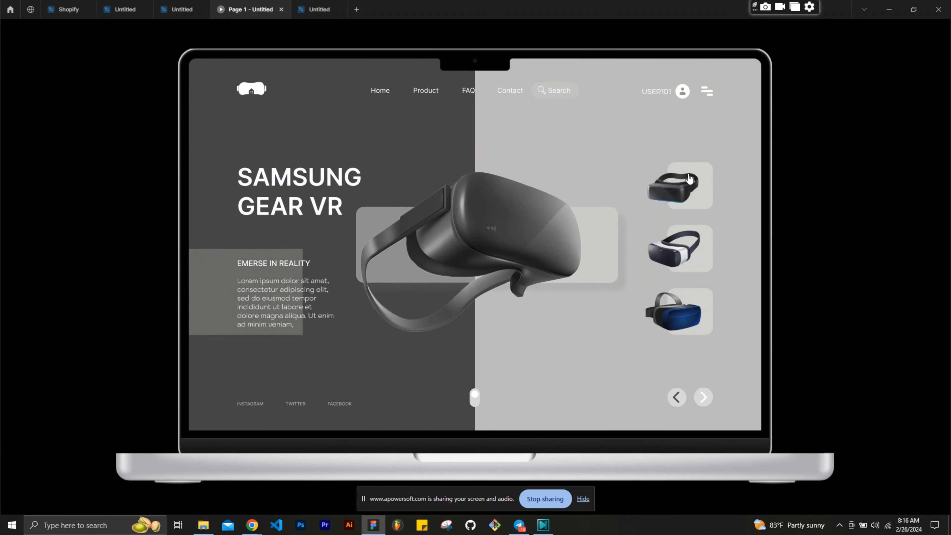
{"action": "left_click", "coordinate": [687, 184]}
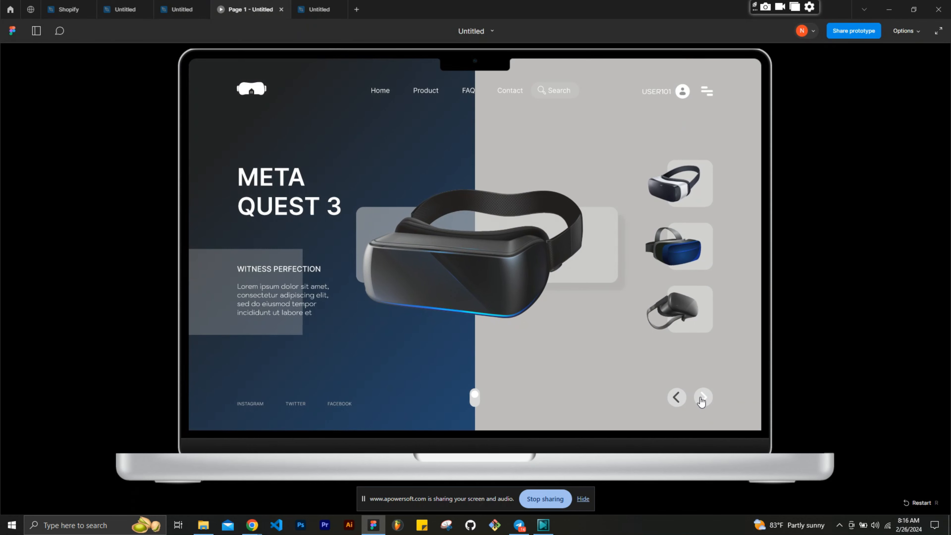
{"action": "left_click", "coordinate": [702, 400]}
{"action": "left_click", "coordinate": [676, 400]}
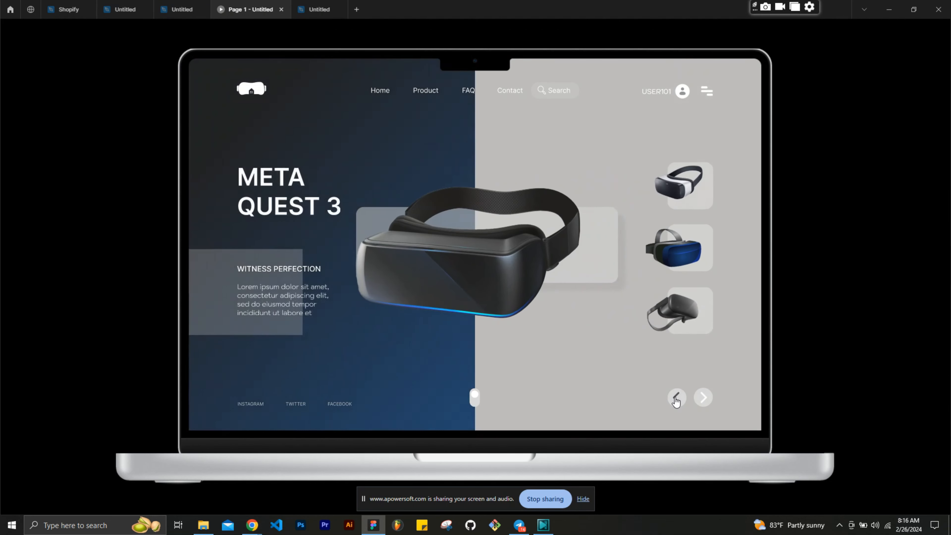
{"action": "left_click", "coordinate": [676, 400]}
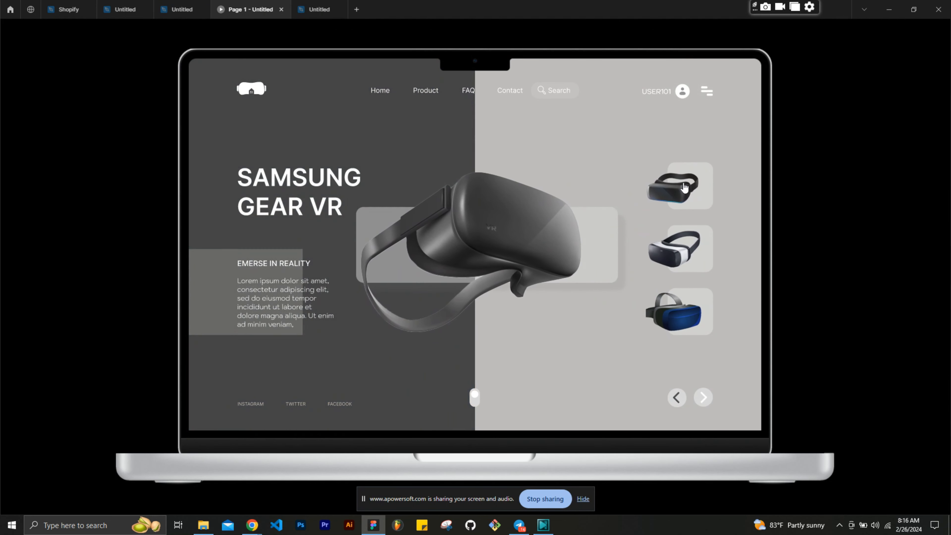
{"action": "left_click", "coordinate": [685, 188]}
{"action": "left_click", "coordinate": [685, 187]}
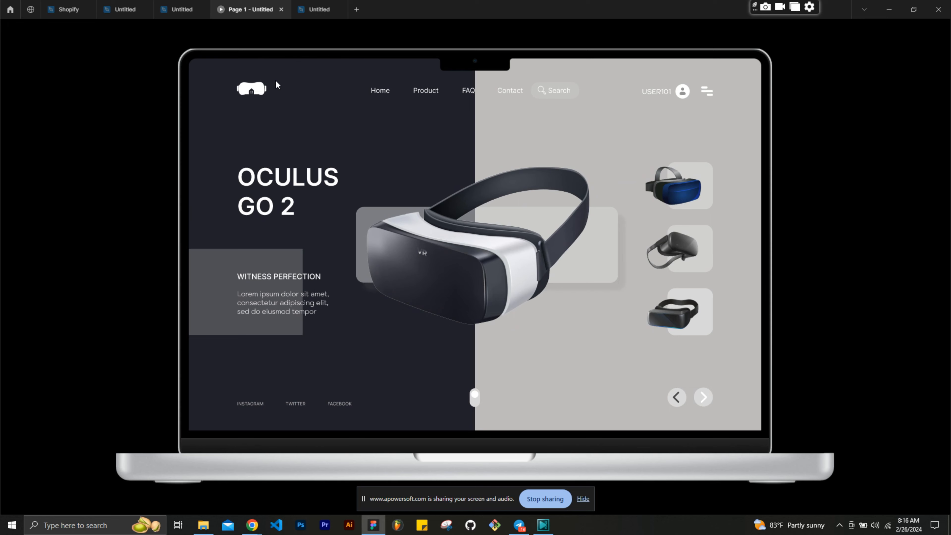
- Return to the duplicated Meta Quest 3 design frame, shrink its large grey headset to 175 wide and place it below the product thumbnails
{"action": "left_click", "coordinate": [319, 9]}
{"action": "left_click", "coordinate": [375, 290]}
{"action": "scroll", "coordinate": [375, 290], "scroll_direction": "left", "scroll_amount": 1}
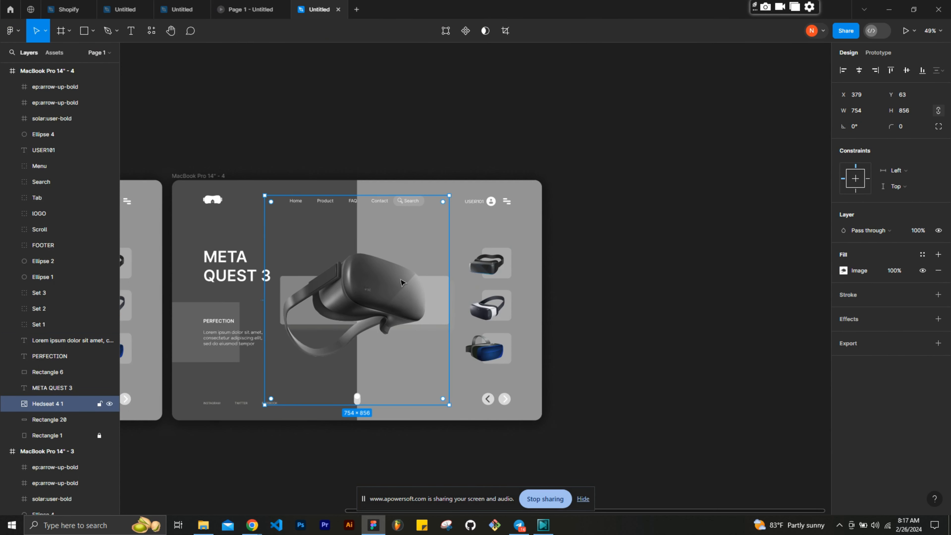
{"action": "double_click", "coordinate": [480, 268]}
{"action": "left_click", "coordinate": [389, 290]}
{"action": "left_click", "coordinate": [877, 112]}
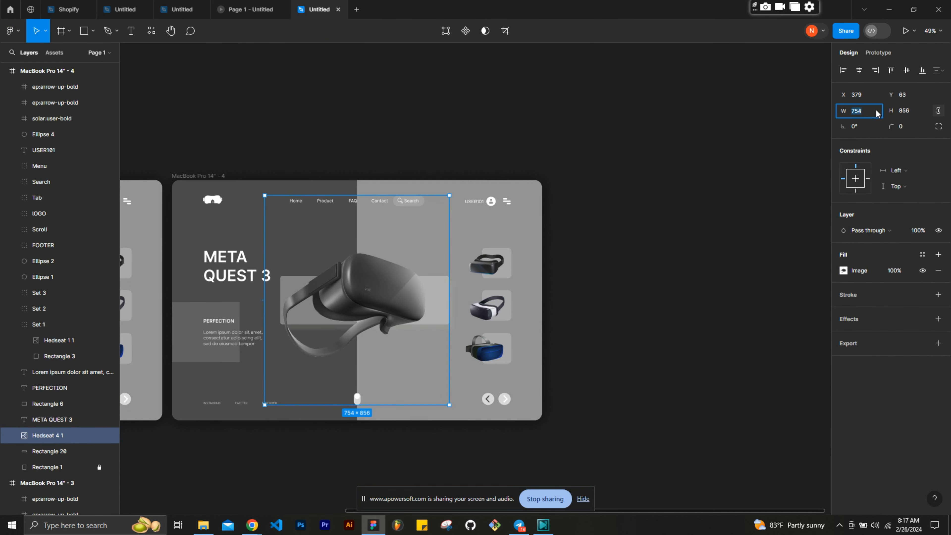
{"action": "type", "text": "175"}
{"action": "key", "text": "Return"}
{"action": "left_click_drag", "start_coordinate": [287, 225], "coordinate": [467, 380]}
- Separate the first thumbnail's headset from its rectangle, make that rectangle fully transparent, and enlarge the headset over the central translucent bar
{"action": "left_click", "coordinate": [487, 262]}
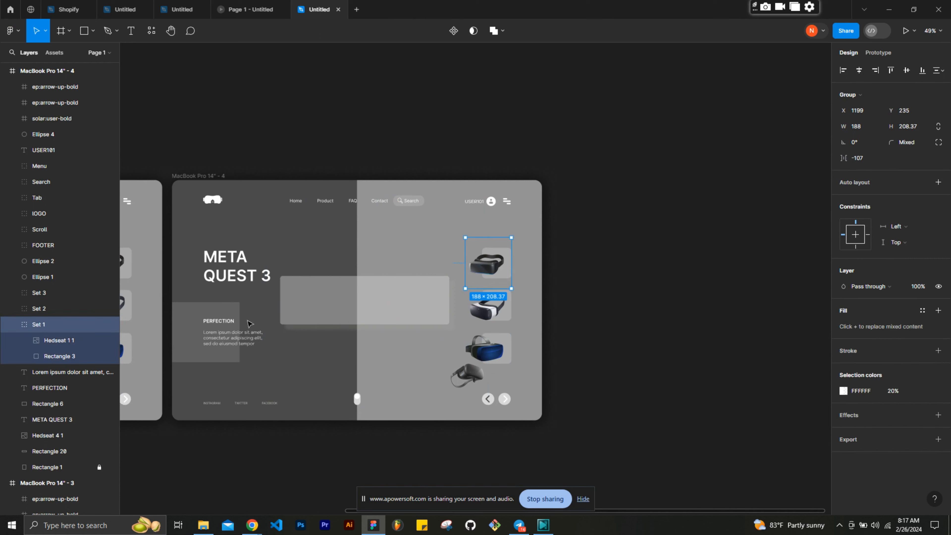
{"action": "scroll", "coordinate": [487, 263], "scroll_direction": "left", "scroll_amount": 2}
{"action": "double_click", "coordinate": [653, 264]}
{"action": "left_click", "coordinate": [867, 113]}
{"action": "left_click_drag", "start_coordinate": [666, 262], "coordinate": [665, 207]}
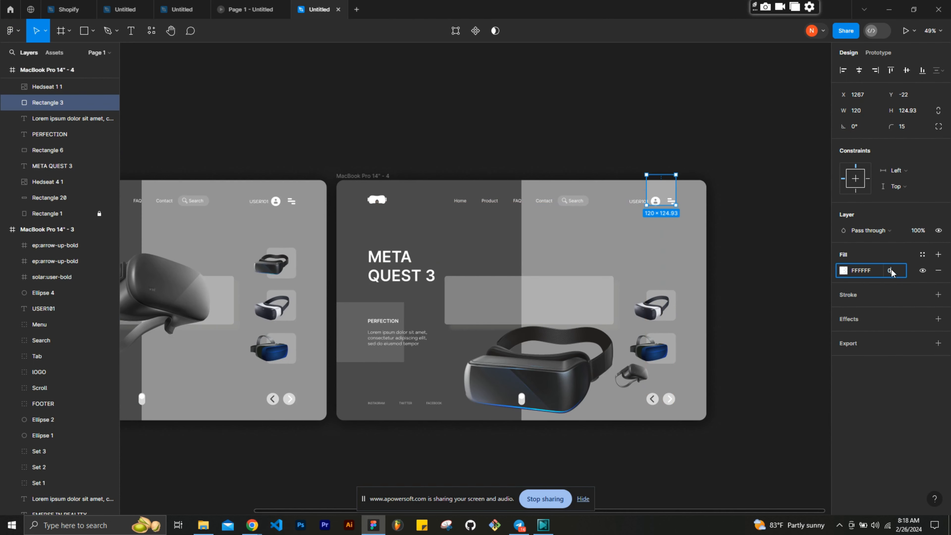
{"action": "left_click_drag", "start_coordinate": [550, 375], "coordinate": [538, 312]}
- Move the two remaining product thumbnails up one slot and draw a 120 × 124 rectangle below them
{"action": "mouse_move", "coordinate": [734, 324]}
{"action": "left_mouse_down"}
{"action": "mouse_move", "coordinate": [677, 365]}
{"action": "mouse_move", "coordinate": [664, 360]}
{"action": "mouse_move", "coordinate": [664, 302]}
{"action": "left_mouse_up"}
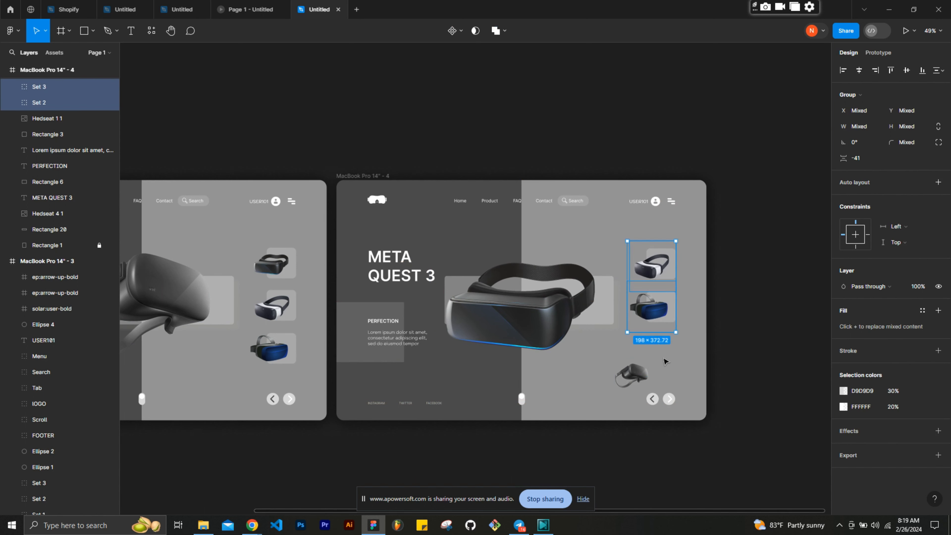
{"action": "left_click", "coordinate": [665, 358]}
{"action": "key", "text": "r"}
{"action": "left_click_drag", "start_coordinate": [654, 342], "coordinate": [682, 375]}
{"action": "left_click", "coordinate": [858, 111]}
{"action": "type", "text": "120"}
{"action": "key", "text": "Tab"}
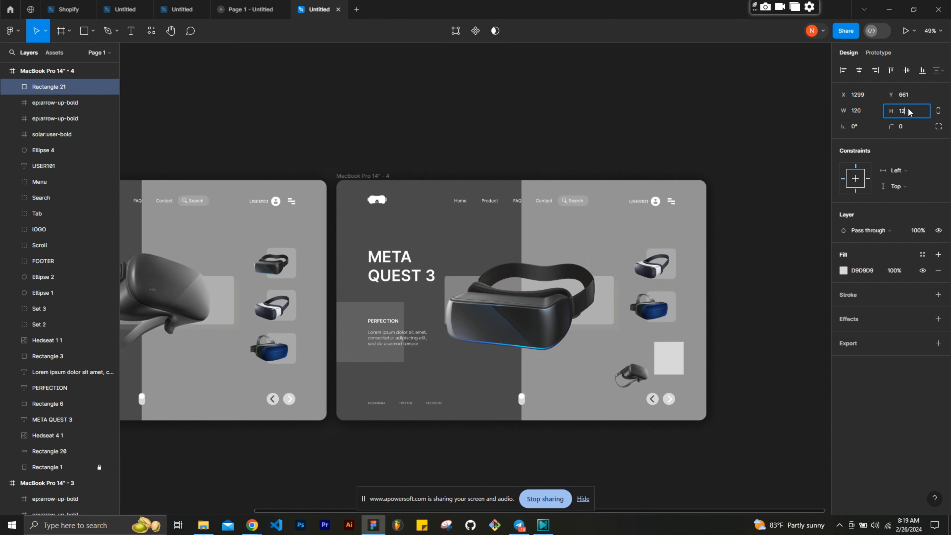
{"action": "type", "text": "124"}
{"action": "key", "text": "Return"}
- Fill the new rectangle with white FFFFFF at 30% opacity and round its corners
{"action": "left_click", "coordinate": [862, 270]}
{"action": "type", "text": "FFFFFF"}
{"action": "key", "text": "Tab"}
{"action": "type", "text": "30"}
{"action": "key", "text": "Return"}
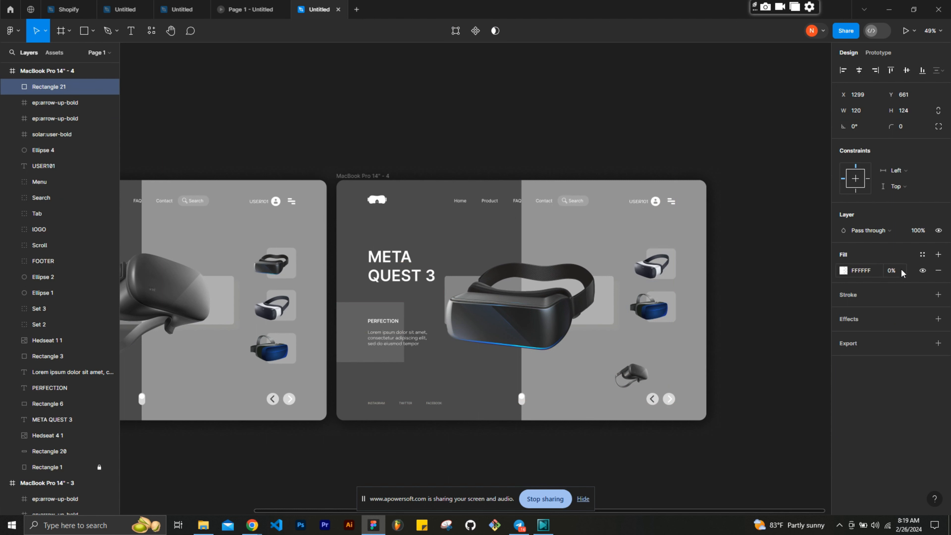
{"action": "left_click", "coordinate": [907, 126]}
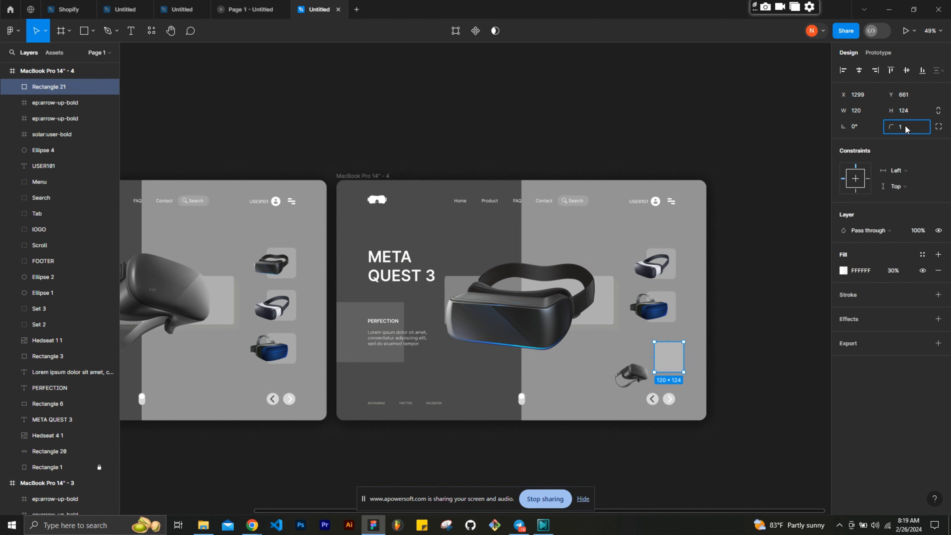
{"action": "type", "text": "20"}
{"action": "key", "text": "Return"}
- Align the new rectangle as the third thumbnail slot and layer it behind the small grey headset placed over it
{"action": "left_click_drag", "start_coordinate": [667, 368], "coordinate": [646, 353]}
{"action": "left_click", "coordinate": [674, 357]}
{"action": "left_click_drag", "start_coordinate": [45, 87], "coordinate": [37, 445]}
{"action": "left_click", "coordinate": [639, 359]}
{"action": "left_click_drag", "start_coordinate": [639, 359], "coordinate": [654, 268]}
{"action": "left_click", "coordinate": [735, 360]}
{"action": "left_click", "coordinate": [675, 359]}
{"action": "left_click", "coordinate": [768, 328]}
- Check the alignment of the Meta Quest 3 frame's elements against its 12-row layout grid
{"action": "left_click", "coordinate": [369, 176]}
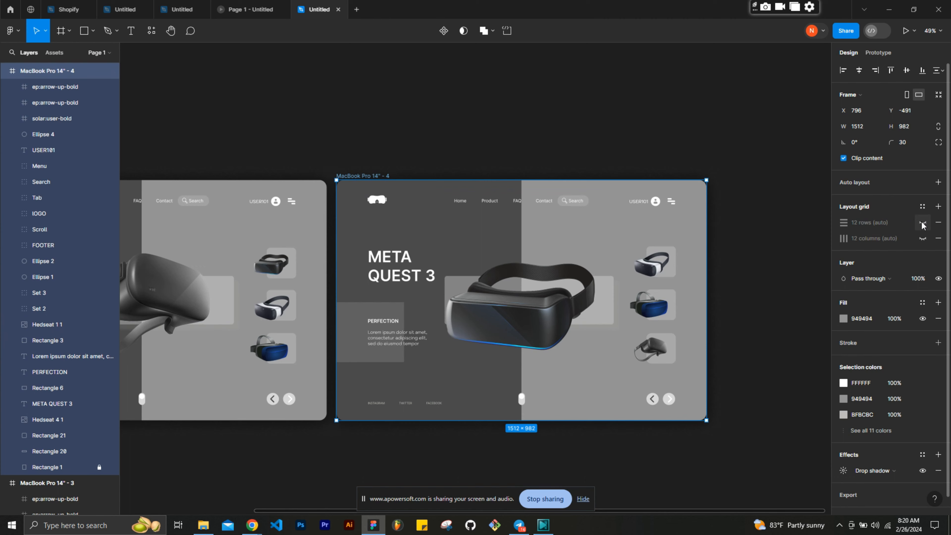
{"action": "left_click", "coordinate": [922, 222]}
{"action": "scroll", "coordinate": [668, 352], "scroll_direction": "up", "scroll_amount": 3}
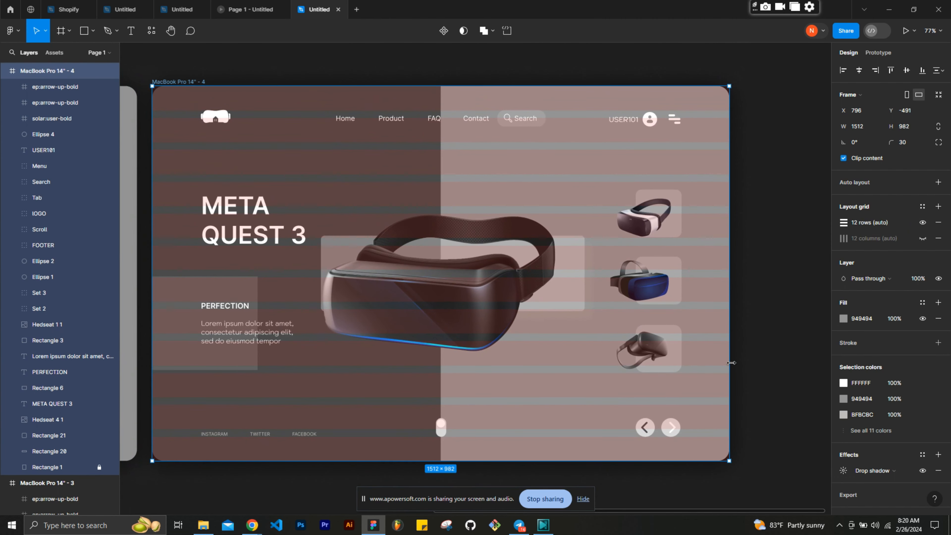
{"action": "key", "text": "ctrl+z"}
{"action": "key", "text": "ctrl+z"}
- Compare the Meta Quest 3 frame with the neighbouring Samsung frame and examine the finished reference file's prototype connections
{"action": "scroll", "coordinate": [602, 272], "scroll_direction": "down", "scroll_amount": 3}
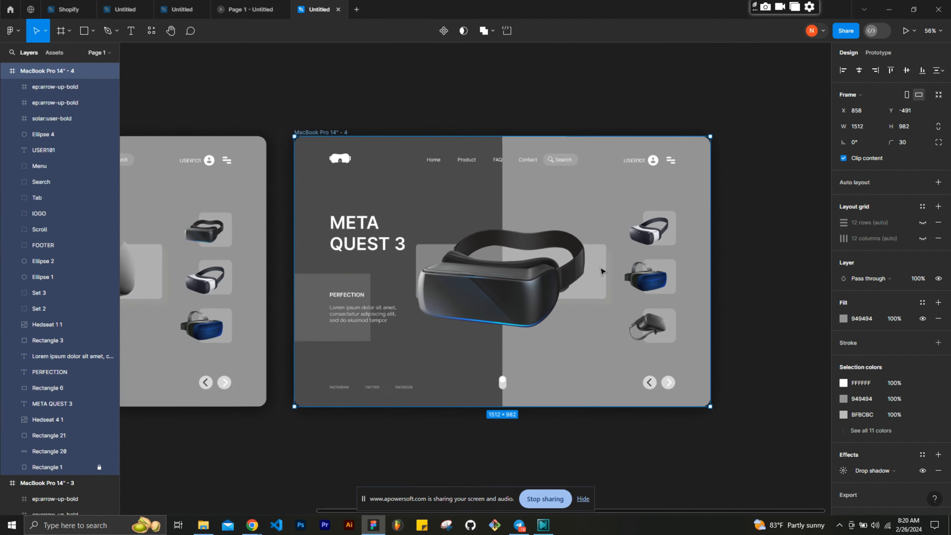
{"action": "scroll", "coordinate": [602, 271], "scroll_direction": "up", "scroll_amount": 1}
{"action": "scroll", "coordinate": [603, 271], "scroll_direction": "left", "scroll_amount": 1}
{"action": "scroll", "coordinate": [601, 271], "scroll_direction": "left", "scroll_amount": 3}
{"action": "scroll", "coordinate": [601, 271], "scroll_direction": "right", "scroll_amount": 4}
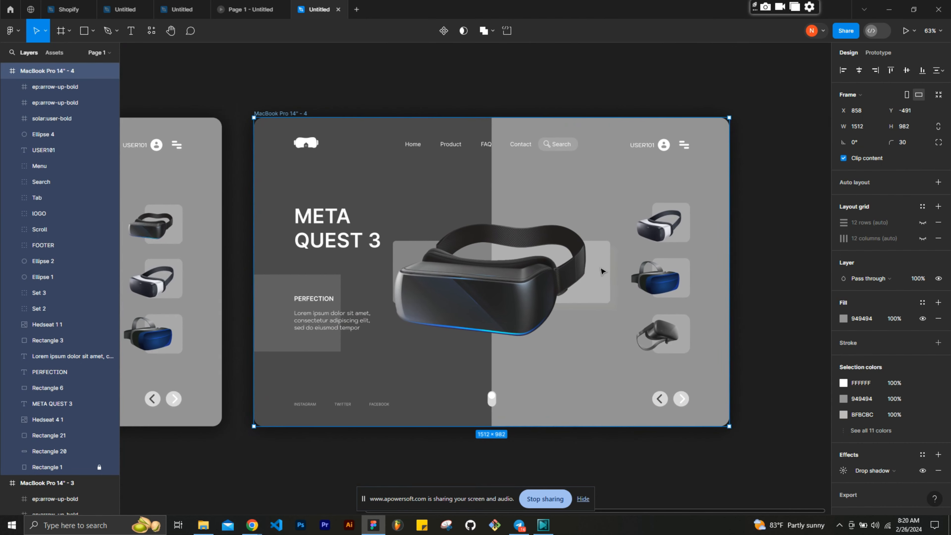
{"action": "scroll", "coordinate": [601, 271], "scroll_direction": "left", "scroll_amount": 3}
{"action": "scroll", "coordinate": [601, 270], "scroll_direction": "left", "scroll_amount": 1}
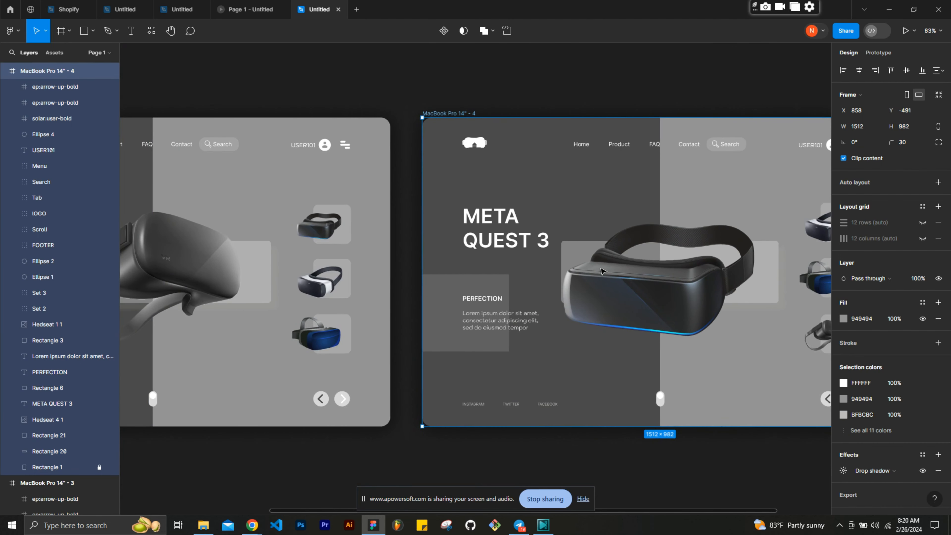
{"action": "scroll", "coordinate": [601, 270], "scroll_direction": "right", "scroll_amount": 5}
{"action": "scroll", "coordinate": [601, 271], "scroll_direction": "left", "scroll_amount": 1}
{"action": "scroll", "coordinate": [601, 271], "scroll_direction": "down", "scroll_amount": 1}
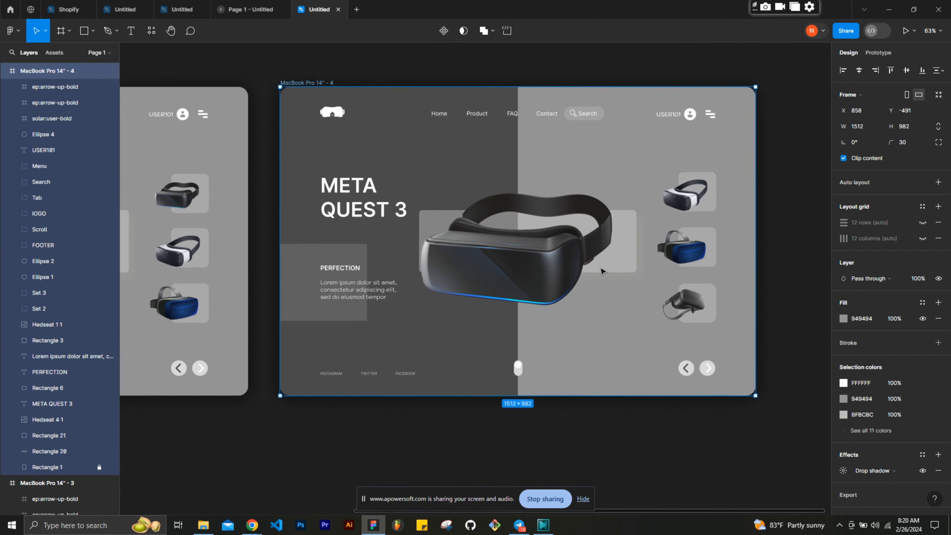
{"action": "scroll", "coordinate": [602, 271], "scroll_direction": "up", "scroll_amount": 2}
{"action": "left_click", "coordinate": [170, 9]}
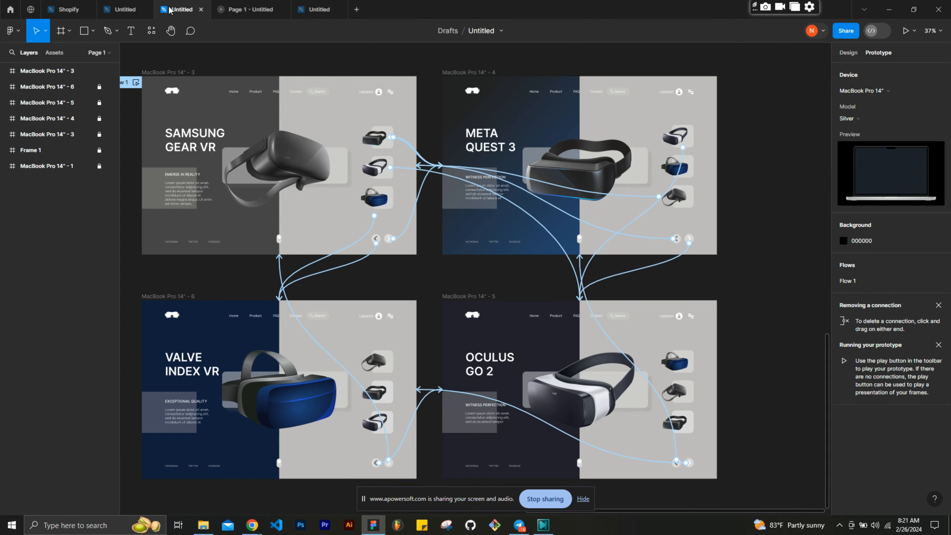
{"action": "left_click", "coordinate": [319, 9]}
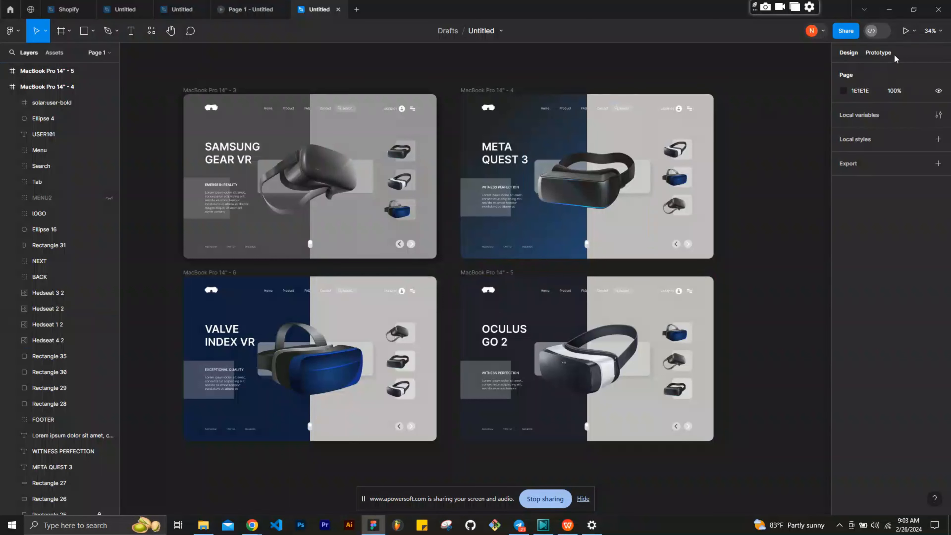
- Connect the next arrow in the Samsung Gear VR frame to the Meta Quest 3 frame with an on-click navigation
{"action": "left_click", "coordinate": [878, 52]}
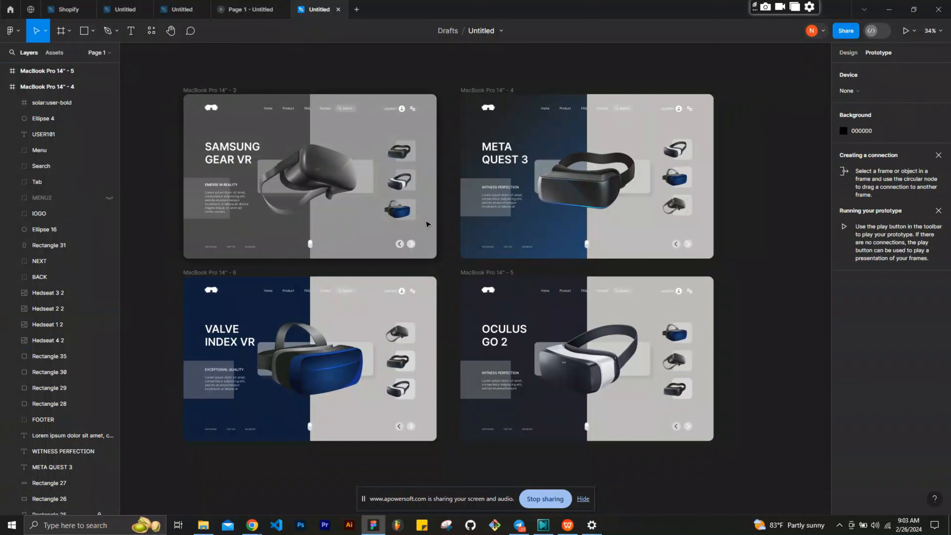
{"action": "scroll", "coordinate": [428, 224], "scroll_direction": "up", "scroll_amount": 8}
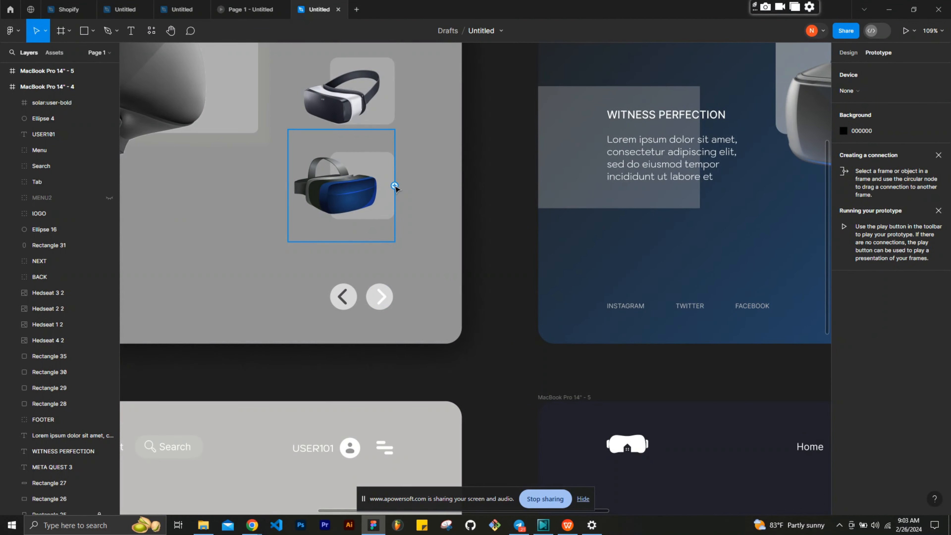
{"action": "scroll", "coordinate": [395, 186], "scroll_direction": "up", "scroll_amount": 6}
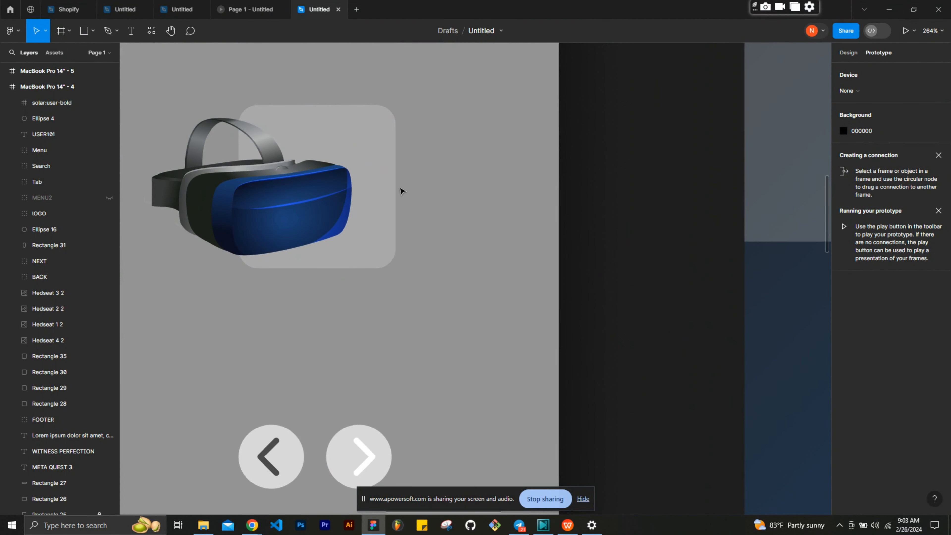
{"action": "scroll", "coordinate": [485, 269], "scroll_direction": "down", "scroll_amount": 9}
{"action": "left_click_drag", "start_coordinate": [459, 321], "coordinate": [564, 222]}
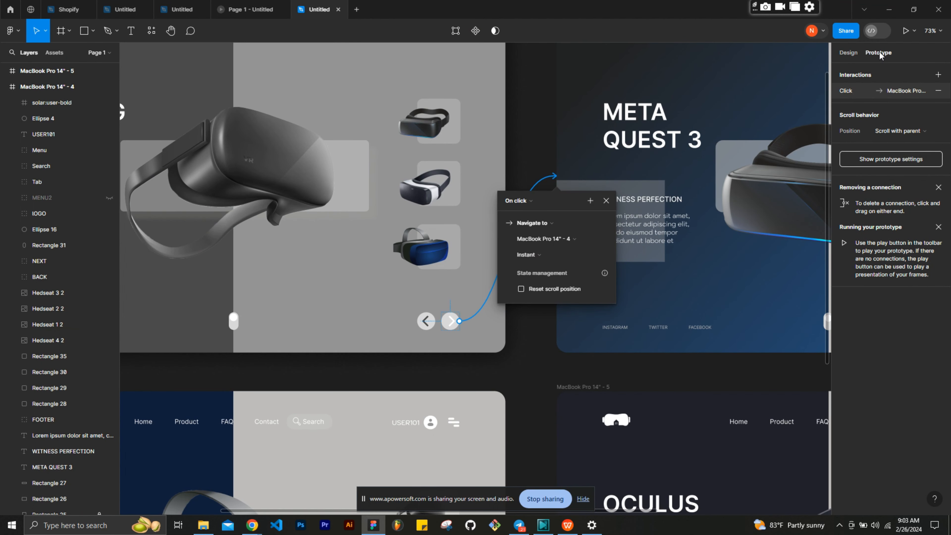
- Preview the prototype, test the next arrow on the Samsung Gear VR screen, and return to the design file
{"action": "left_click", "coordinate": [905, 31]}
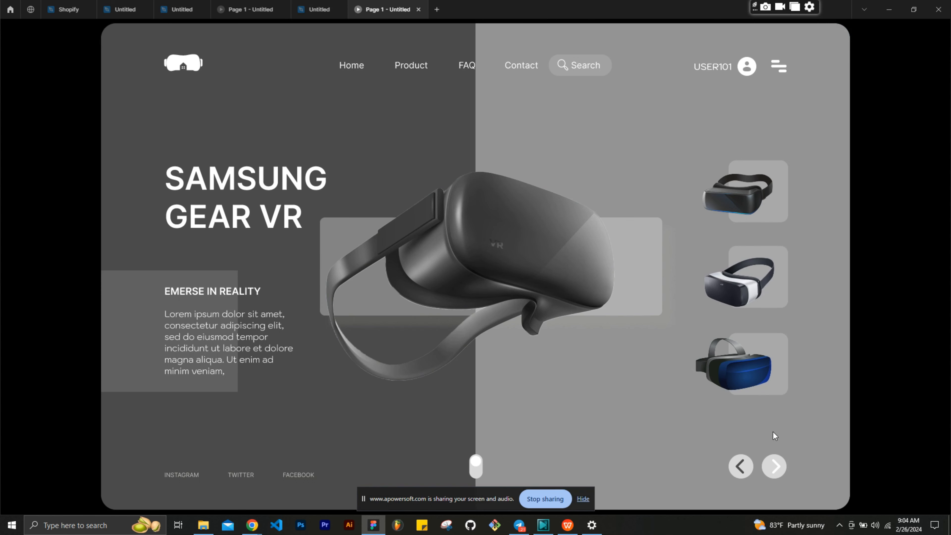
{"action": "left_click", "coordinate": [775, 467]}
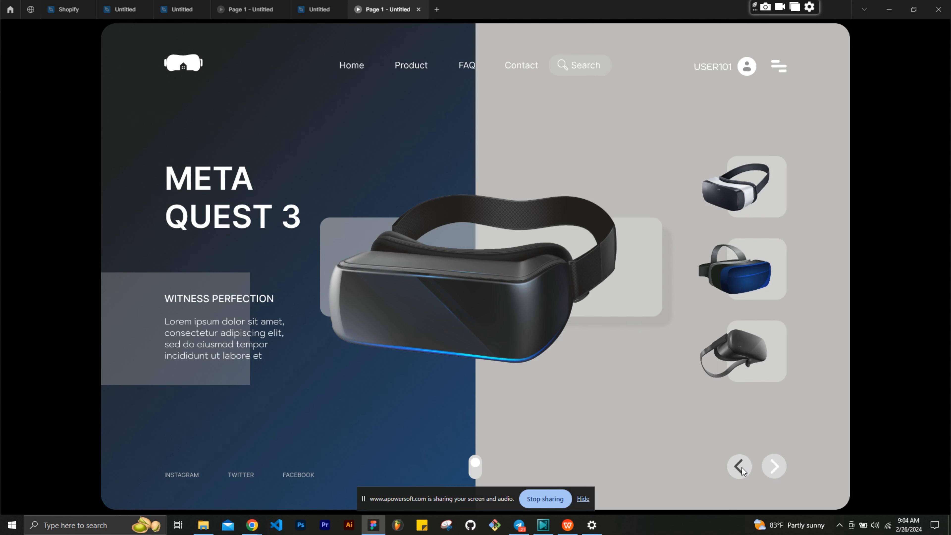
{"action": "left_click", "coordinate": [319, 9]}
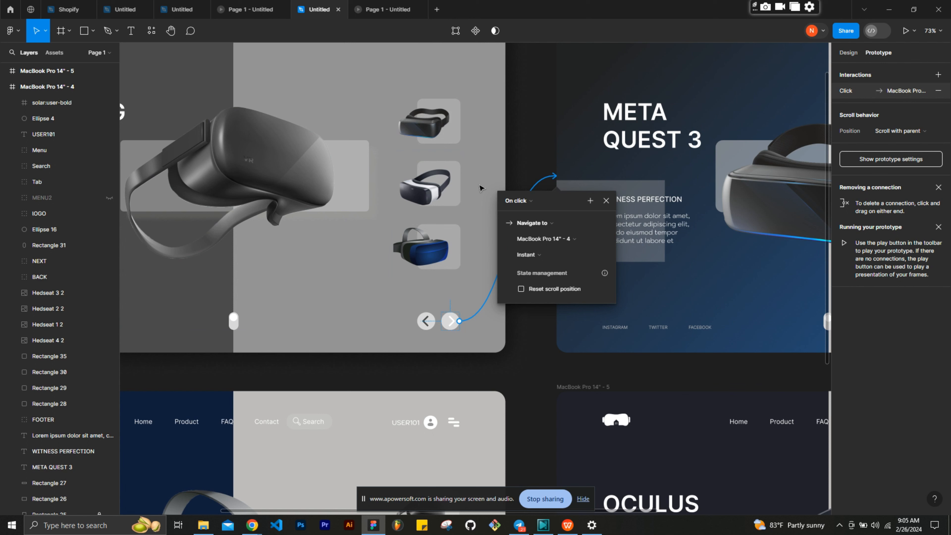
- Keep the next arrow's trigger as On click and set its transition animation to Smart animate
{"action": "left_click", "coordinate": [535, 203]}
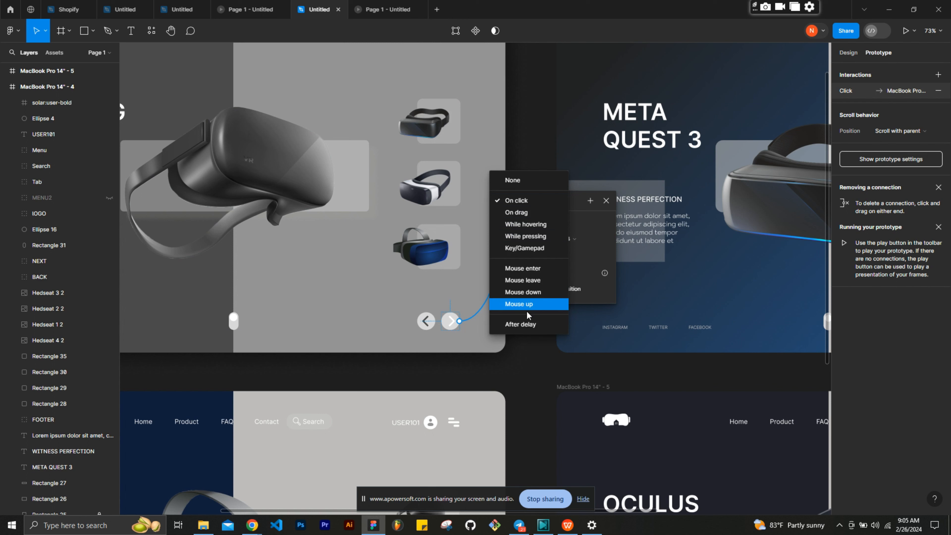
{"action": "left_click", "coordinate": [519, 205]}
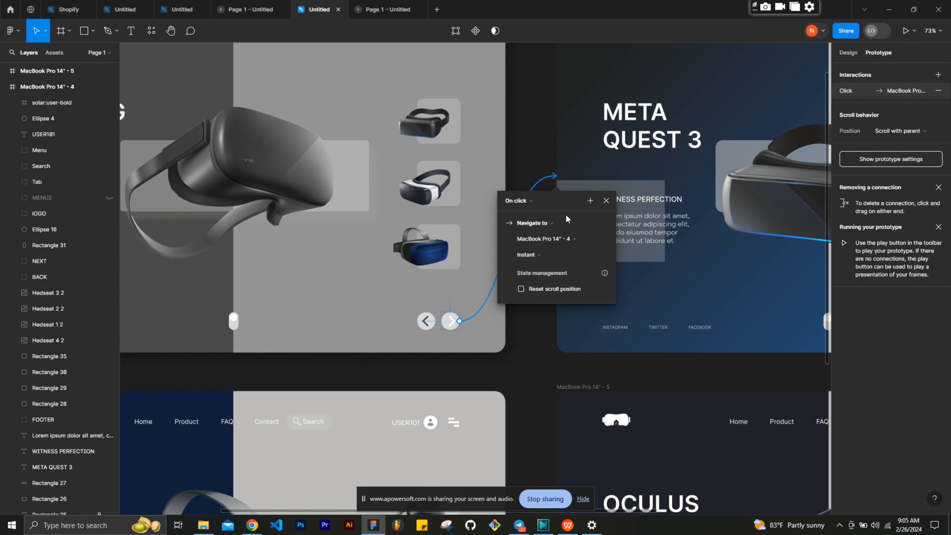
{"action": "left_click", "coordinate": [546, 255]}
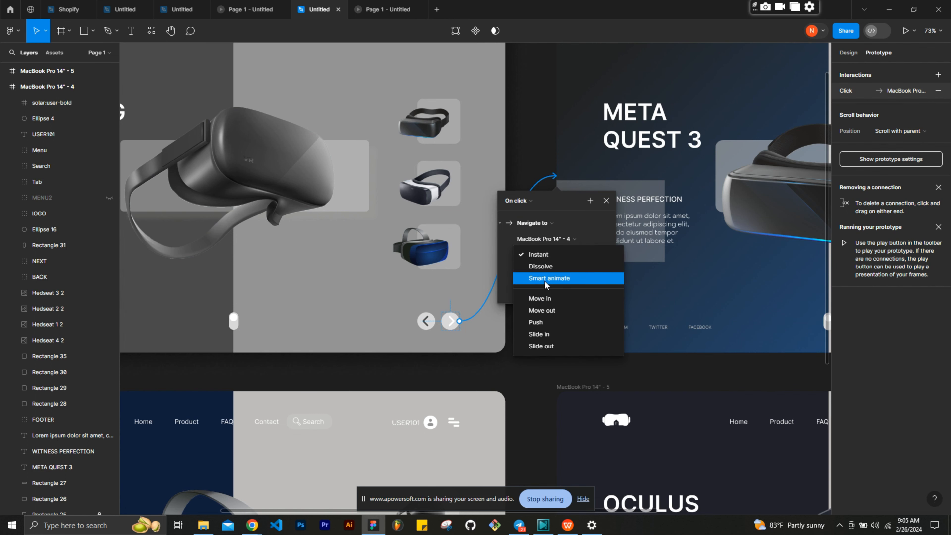
{"action": "left_click", "coordinate": [545, 279]}
- Connect the previous arrow in the Samsung Gear VR frame to the Valve Index VR frame with on-click Smart animate navigation
{"action": "scroll", "coordinate": [561, 225], "scroll_direction": "down", "scroll_amount": 3}
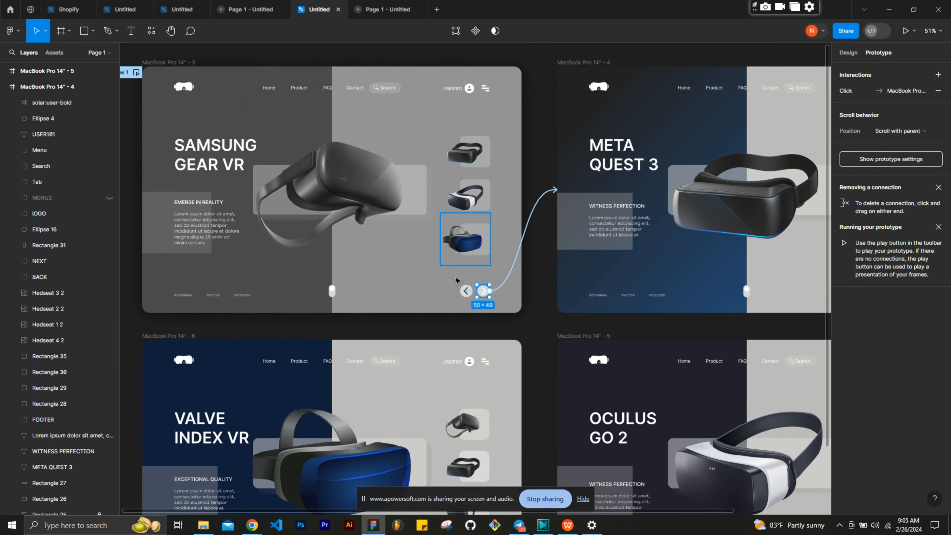
{"action": "scroll", "coordinate": [501, 274], "scroll_direction": "up", "scroll_amount": 2}
{"action": "scroll", "coordinate": [502, 274], "scroll_direction": "left", "scroll_amount": 1}
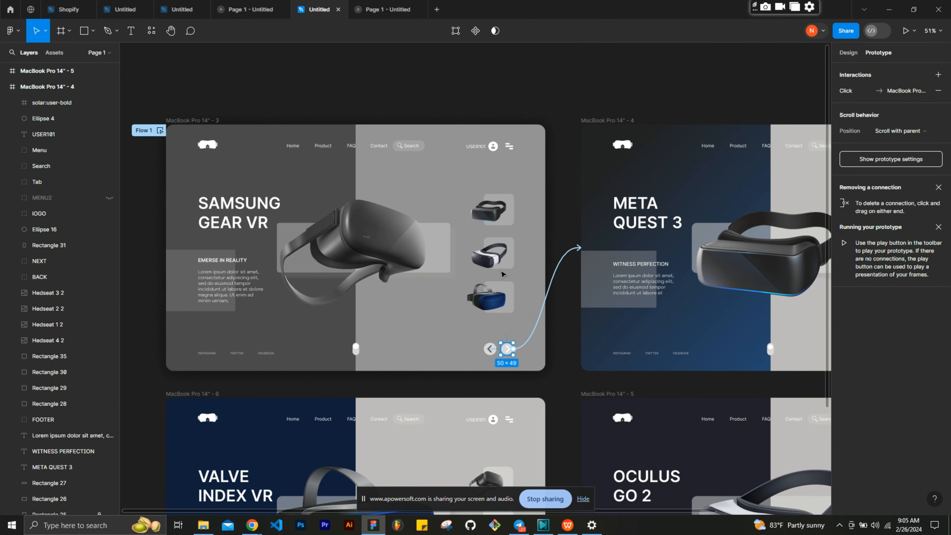
{"action": "scroll", "coordinate": [502, 274], "scroll_direction": "up", "scroll_amount": 1}
{"action": "scroll", "coordinate": [502, 274], "scroll_direction": "right", "scroll_amount": 1}
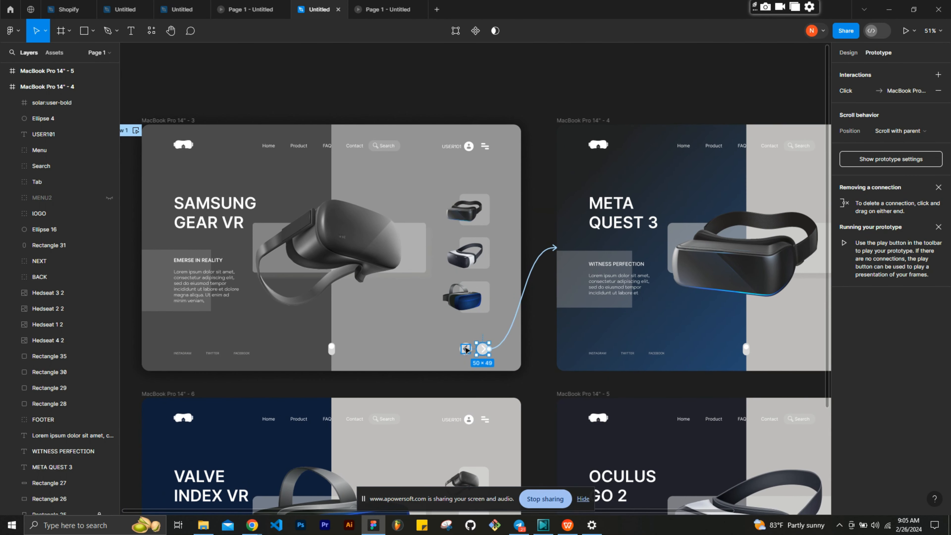
{"action": "left_click", "coordinate": [467, 349]}
{"action": "left_click_drag", "start_coordinate": [466, 347], "coordinate": [382, 406]}
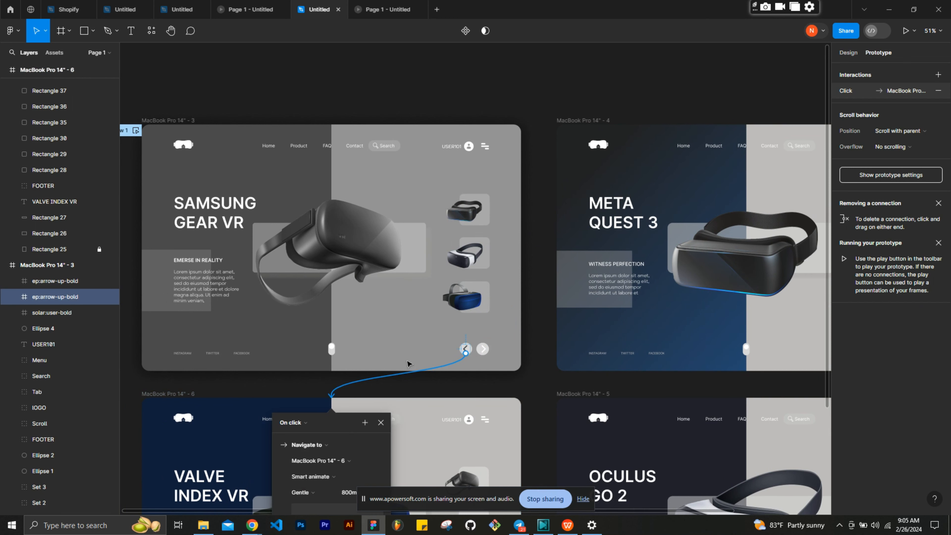
- Connect the Samsung Gear VR frame's blue thumbnail to the Valve Index VR frame and its white thumbnail to Oculus Go 2, both on-click Smart animate
{"action": "left_click", "coordinate": [478, 296]}
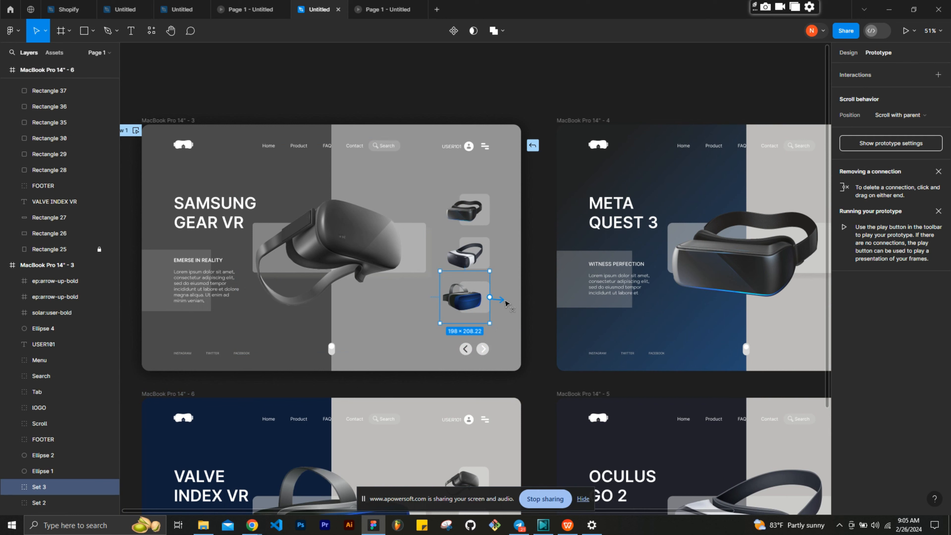
{"action": "left_click_drag", "start_coordinate": [496, 366], "coordinate": [479, 404]}
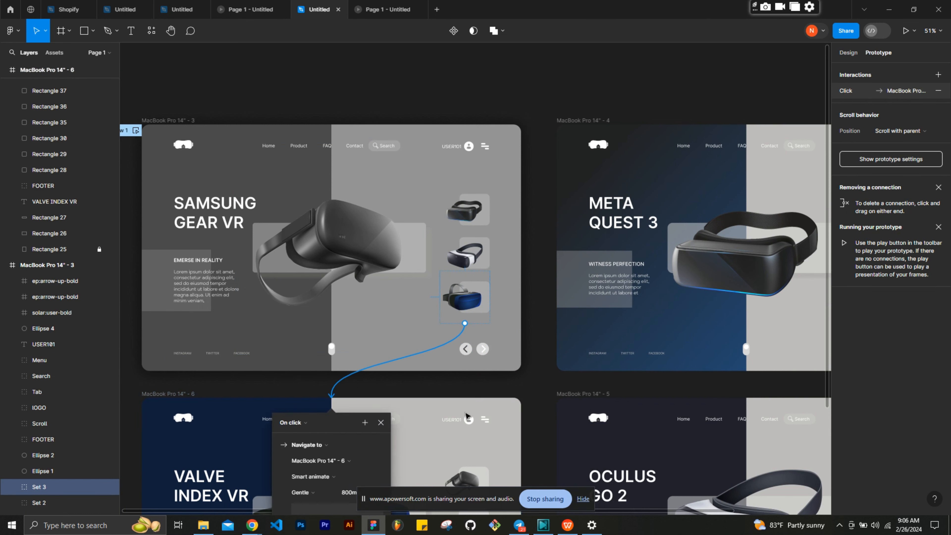
{"action": "scroll", "coordinate": [481, 284], "scroll_direction": "down", "scroll_amount": 1}
{"action": "scroll", "coordinate": [481, 275], "scroll_direction": "up", "scroll_amount": 1}
{"action": "left_click", "coordinate": [483, 243]}
{"action": "left_click_drag", "start_coordinate": [489, 246], "coordinate": [575, 409]}
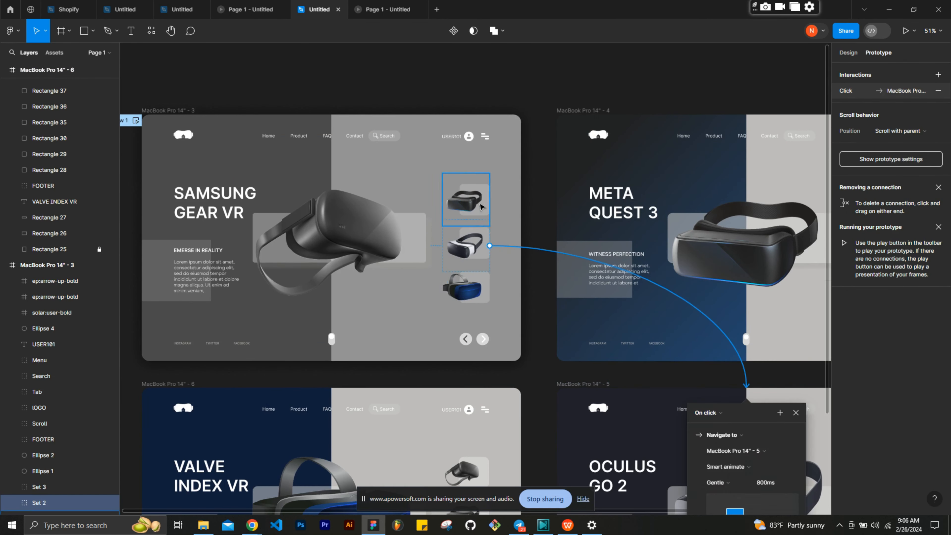
- Connect the black Meta Quest headset thumbnail in the Samsung Gear VR frame to the Meta Quest 3 frame, and clear the selection
{"action": "left_click", "coordinate": [481, 204]}
{"action": "left_click_drag", "start_coordinate": [490, 199], "coordinate": [570, 210]}
{"action": "scroll", "coordinate": [295, 230], "scroll_direction": "down", "scroll_amount": 1}
{"action": "left_click", "coordinate": [484, 322]}
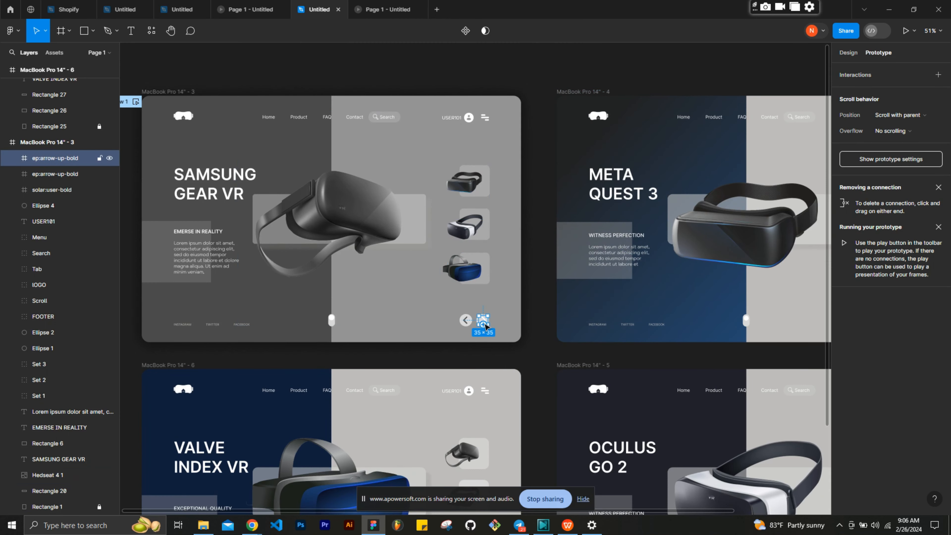
{"action": "key", "text": "Escape"}
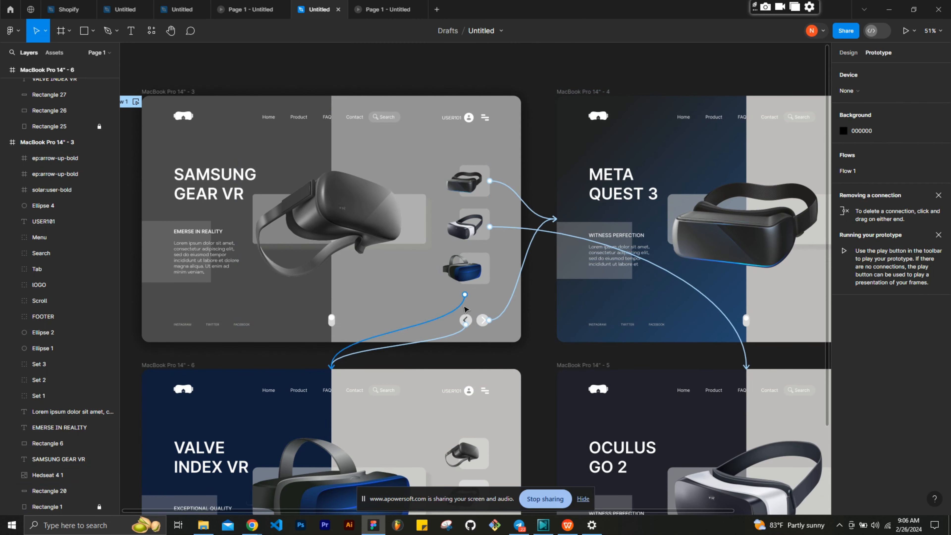
- Connect the next arrow in the Valve Index VR frame to the Samsung Gear VR frame
{"action": "scroll", "coordinate": [416, 347], "scroll_direction": "down", "scroll_amount": 4}
{"action": "left_click", "coordinate": [465, 438]}
{"action": "left_click_drag", "start_coordinate": [470, 438], "coordinate": [327, 174]}
{"action": "left_click", "coordinate": [484, 438]}
- Connect the Valve Index VR frame's white thumbnail to Oculus Go 2 and its black Meta Quest thumbnail to Meta Quest 3 with Smart animate
{"action": "left_click", "coordinate": [478, 377]}
{"action": "left_click_drag", "start_coordinate": [485, 381], "coordinate": [579, 316]}
{"action": "left_click", "coordinate": [472, 343]}
{"action": "left_click_drag", "start_coordinate": [485, 339], "coordinate": [566, 171]}
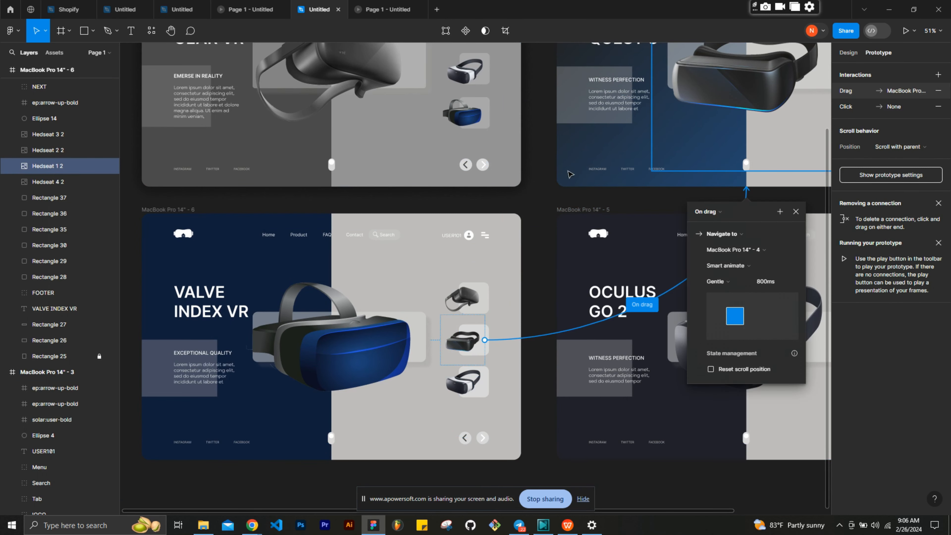
- Connect the Samsung headset thumbnail in the Valve Index VR frame to the Samsung Gear VR frame
{"action": "left_click", "coordinate": [471, 296]}
{"action": "left_click_drag", "start_coordinate": [485, 299], "coordinate": [431, 177]}
{"action": "left_click", "coordinate": [466, 343]}
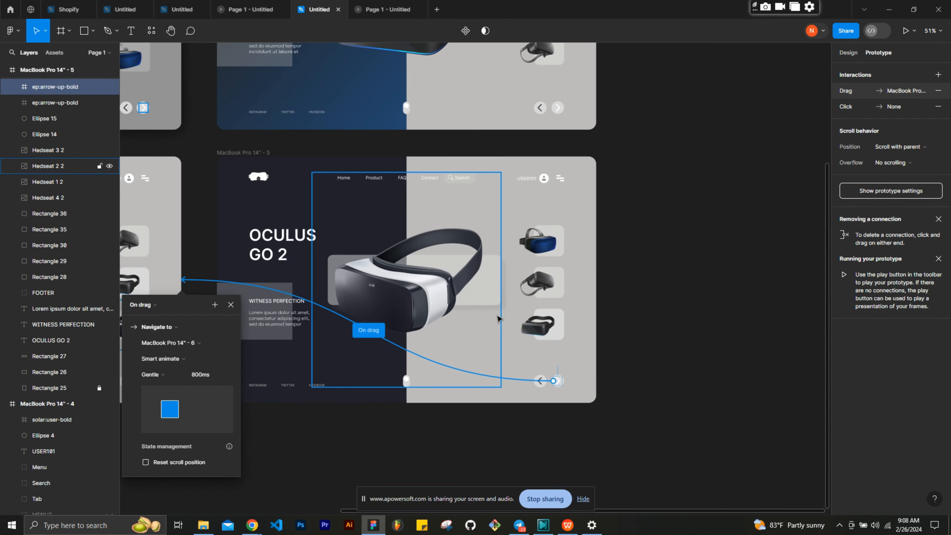
- Connect the Oculus Go 2 frame's black Meta Quest thumbnail to Meta Quest 3 and its Samsung thumbnail to Samsung Gear VR with on-drag Smart animate
{"action": "left_click", "coordinate": [543, 326]}
{"action": "scroll", "coordinate": [559, 325], "scroll_direction": "up", "scroll_amount": 3}
{"action": "left_click_drag", "start_coordinate": [559, 377], "coordinate": [135, 262]}
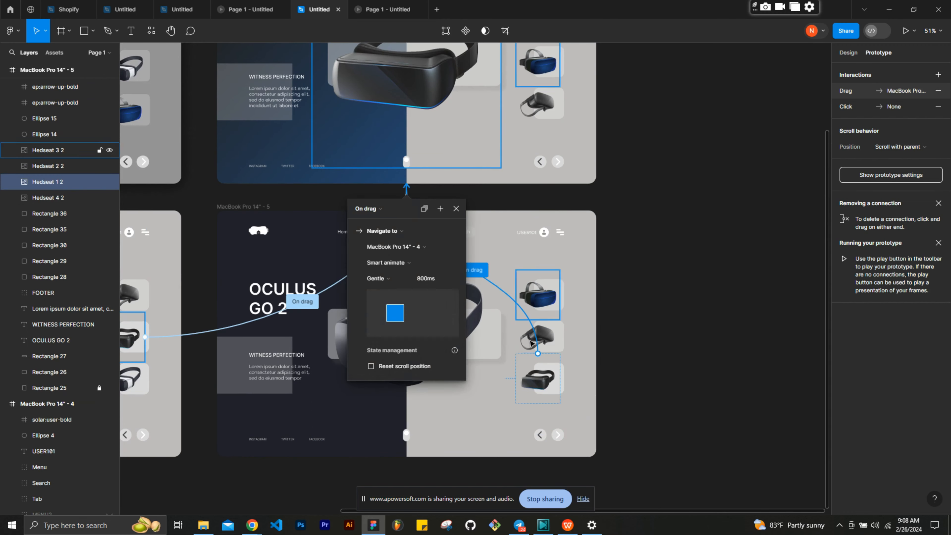
{"action": "left_click", "coordinate": [538, 336]}
{"action": "scroll", "coordinate": [462, 274], "scroll_direction": "left", "scroll_amount": 5}
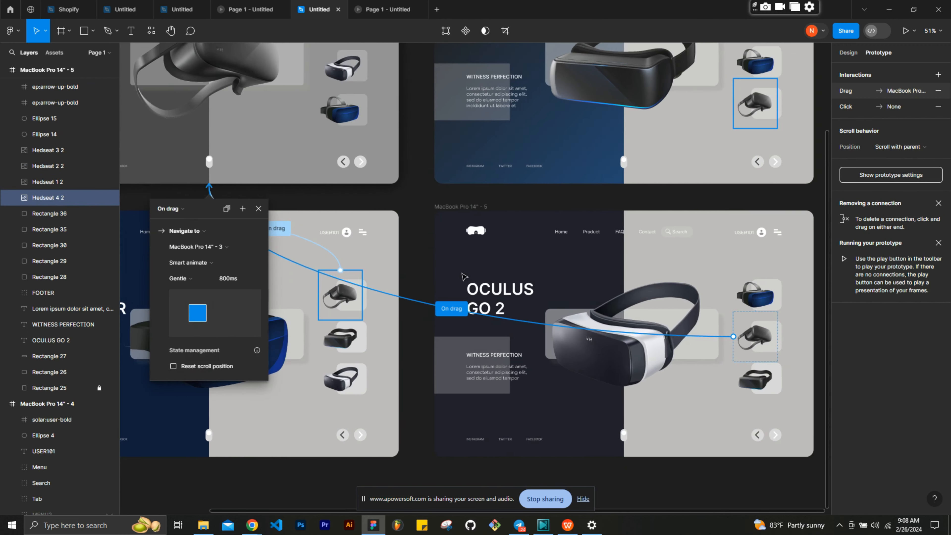
- Connect the blue headset thumbnail in the Oculus Go 2 frame to the Valve Index VR frame with on-drag Smart animate
{"action": "scroll", "coordinate": [463, 275], "scroll_direction": "right", "scroll_amount": 4}
{"action": "left_click", "coordinate": [569, 295]}
{"action": "scroll", "coordinate": [568, 295], "scroll_direction": "left", "scroll_amount": 2}
{"action": "left_click_drag", "start_coordinate": [648, 296], "coordinate": [258, 274]}
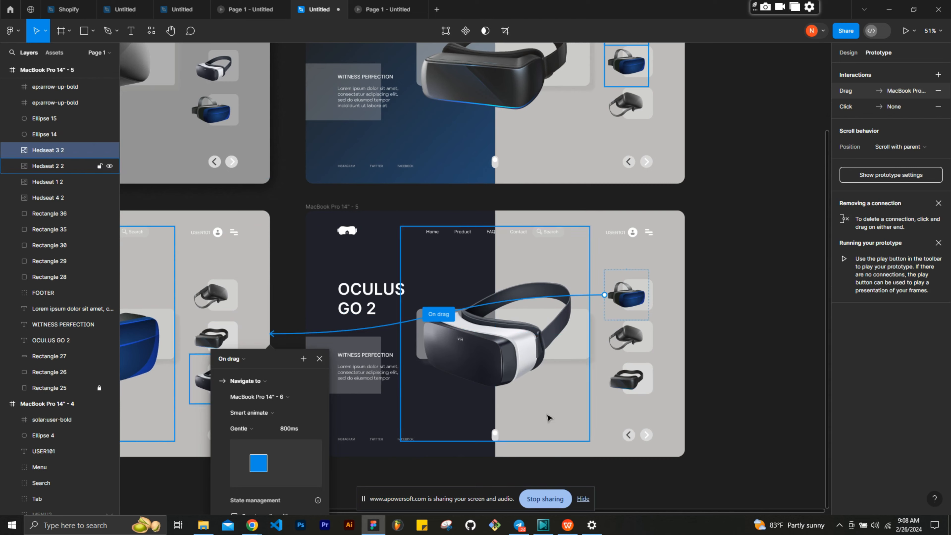
- Connect the previous arrow and the Samsung headset thumbnail in the Meta Quest 3 frame to the Samsung Gear VR frame
{"action": "left_click", "coordinate": [645, 438]}
{"action": "scroll", "coordinate": [645, 440], "scroll_direction": "up", "scroll_amount": 5}
{"action": "left_click", "coordinate": [629, 405]}
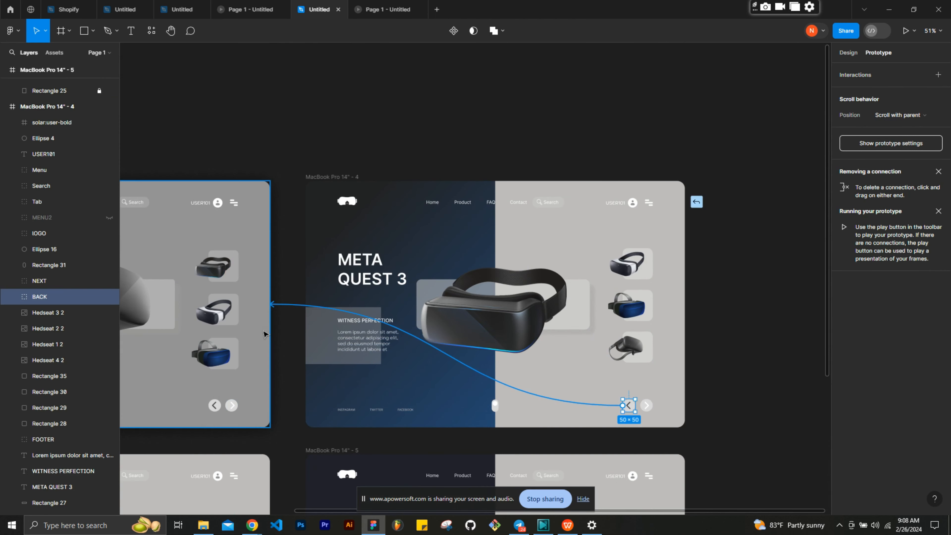
{"action": "left_click", "coordinate": [627, 348]}
- Connect the Meta Quest 3 frame's blue thumbnail to the Valve Index VR frame and its white thumbnail to the Oculus Go 2 frame
{"action": "left_click", "coordinate": [619, 308]}
{"action": "scroll", "coordinate": [619, 308], "scroll_direction": "down", "scroll_amount": 5}
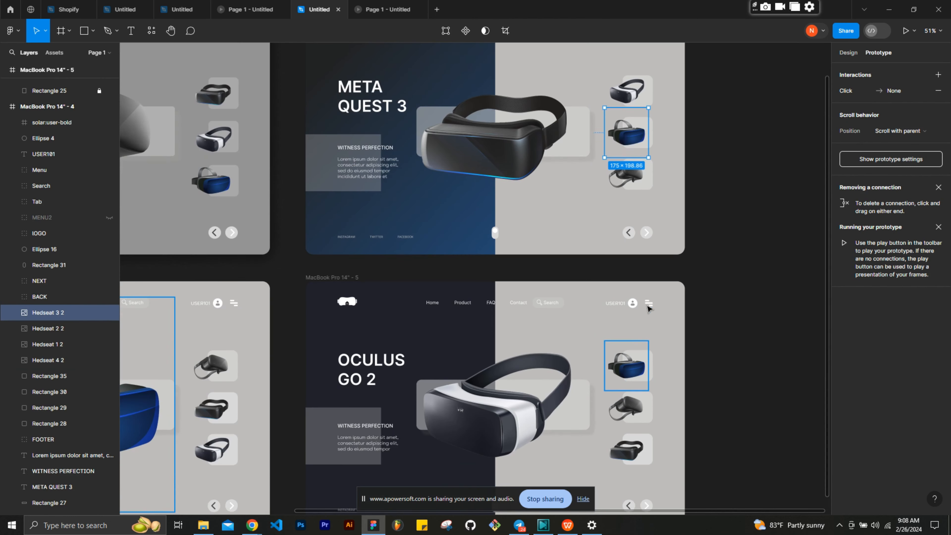
{"action": "left_click_drag", "start_coordinate": [648, 132], "coordinate": [204, 225]}
{"action": "left_click", "coordinate": [640, 94]}
{"action": "left_click_drag", "start_coordinate": [650, 91], "coordinate": [637, 314]}
{"action": "left_click", "coordinate": [729, 284]}
{"action": "scroll", "coordinate": [730, 285], "scroll_direction": "down", "scroll_amount": 4}
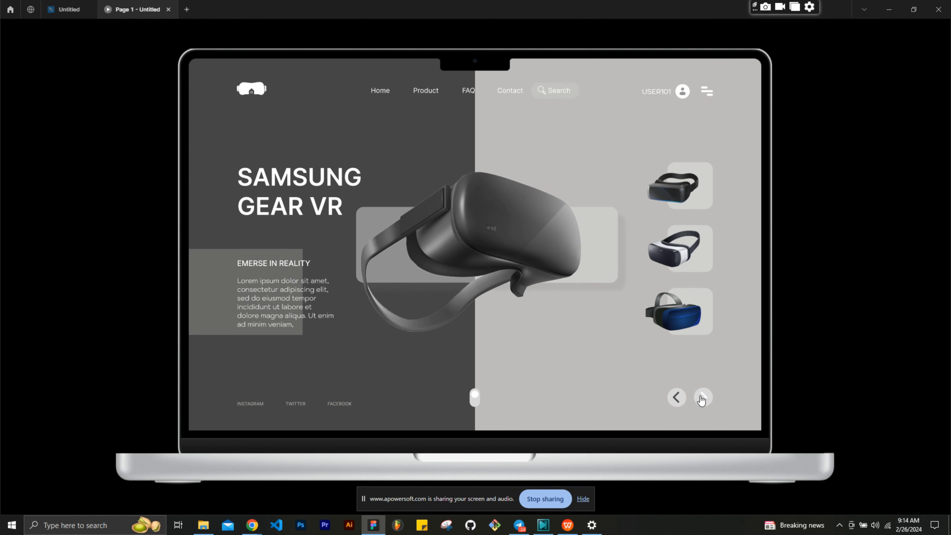
- Preview the prototype and cycle forward and back through the headset screens with the next and previous arrows
{"action": "left_click", "coordinate": [702, 398]}
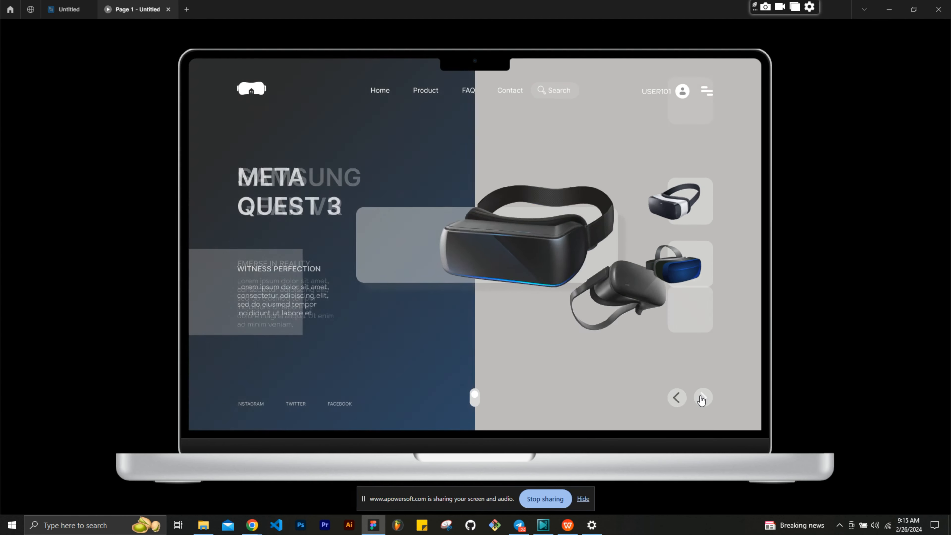
{"action": "left_click", "coordinate": [702, 398]}
{"action": "left_click", "coordinate": [702, 398]}
{"action": "left_click", "coordinate": [677, 398]}
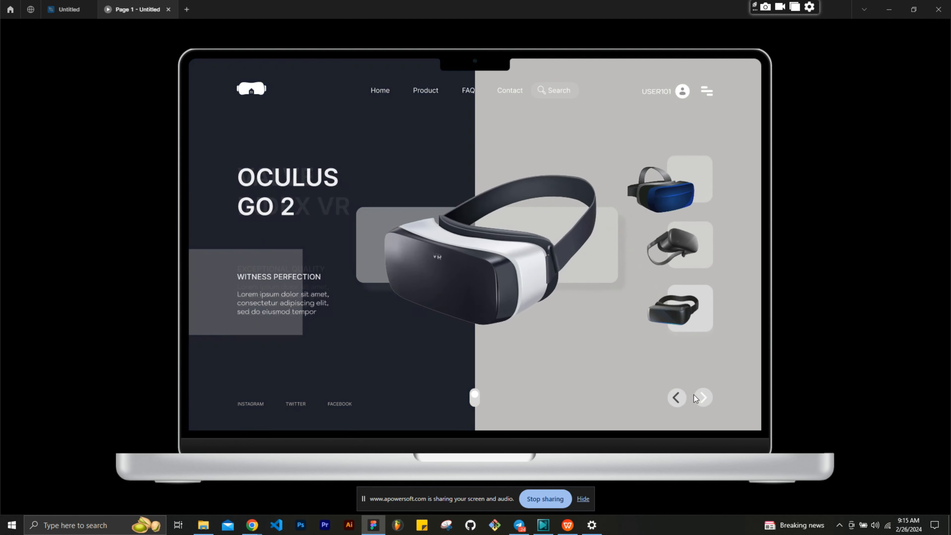
{"action": "left_click", "coordinate": [677, 399]}
{"action": "left_click", "coordinate": [678, 398]}
{"action": "left_click", "coordinate": [678, 397]}
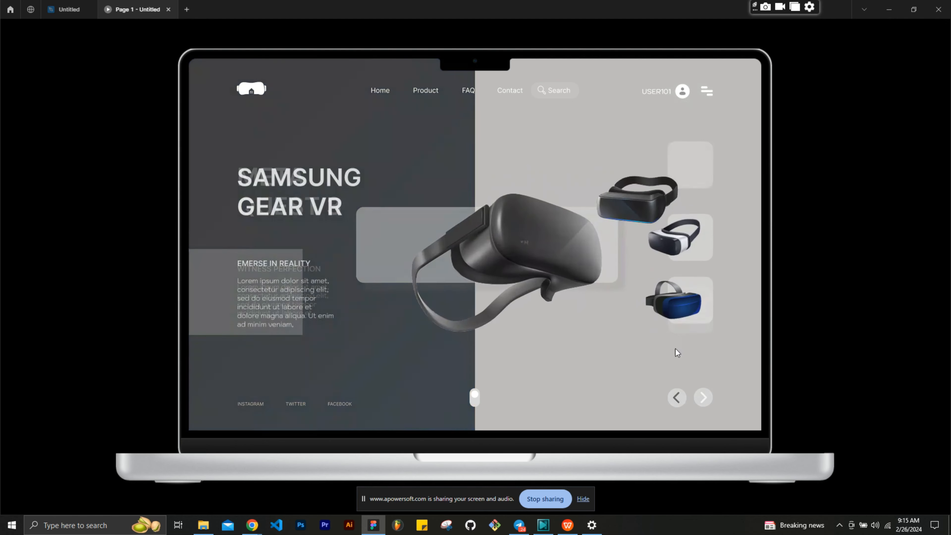
- Test the thumbnail links in the preview by opening the Oculus Go 2, Meta Quest 3 and Valve Index VR screens
{"action": "left_click", "coordinate": [675, 259]}
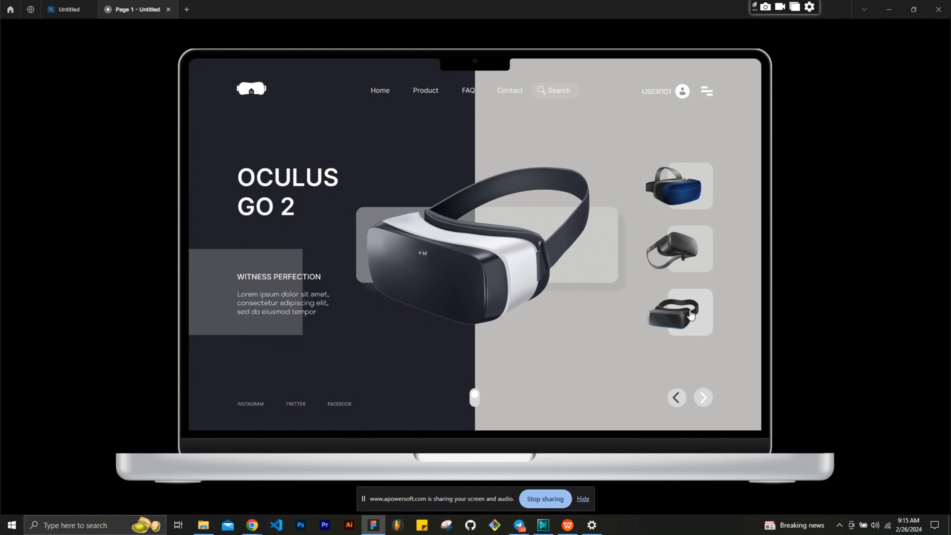
{"action": "left_click", "coordinate": [691, 314]}
{"action": "left_click", "coordinate": [683, 250]}
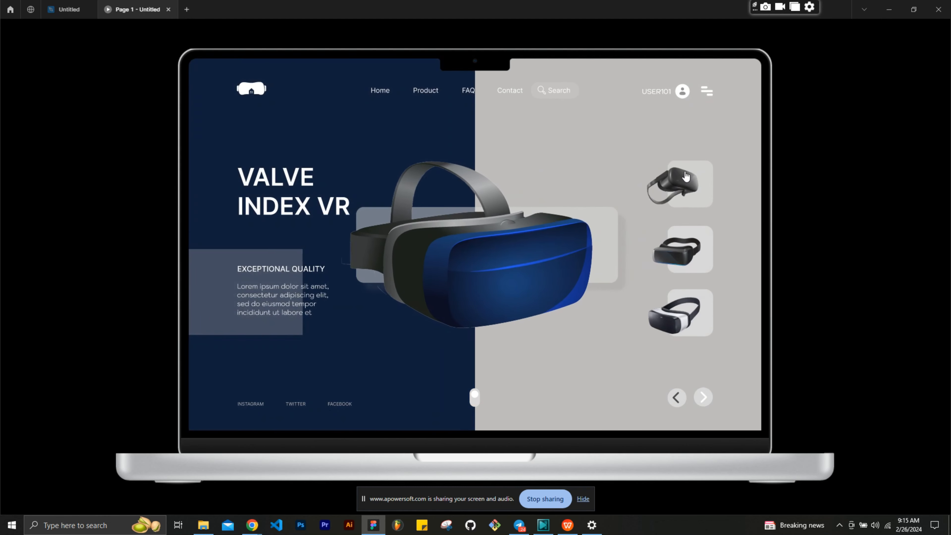
- Test the arrows in both directions and more thumbnail links in the preview, and return to the design file
{"action": "left_click", "coordinate": [705, 396]}
{"action": "left_click", "coordinate": [702, 399]}
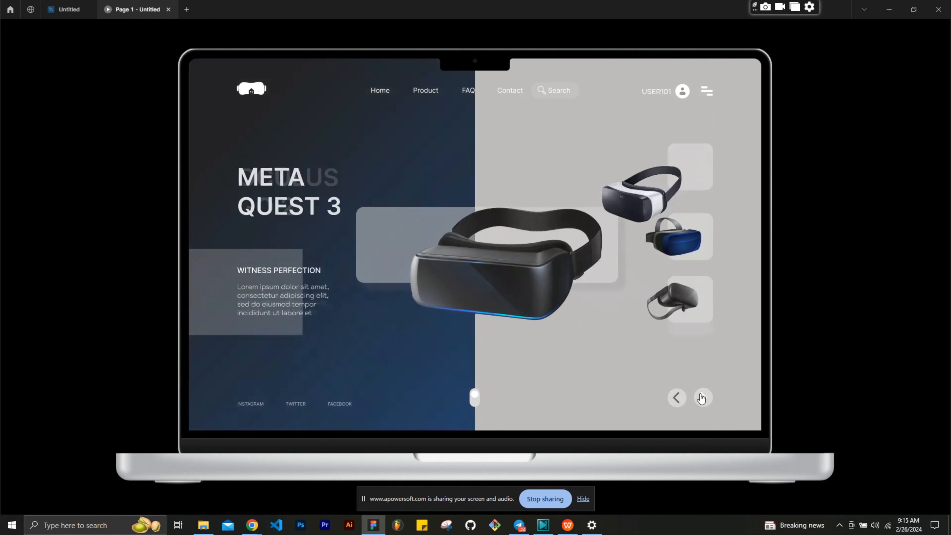
{"action": "left_click", "coordinate": [677, 398]}
{"action": "left_click", "coordinate": [676, 397]}
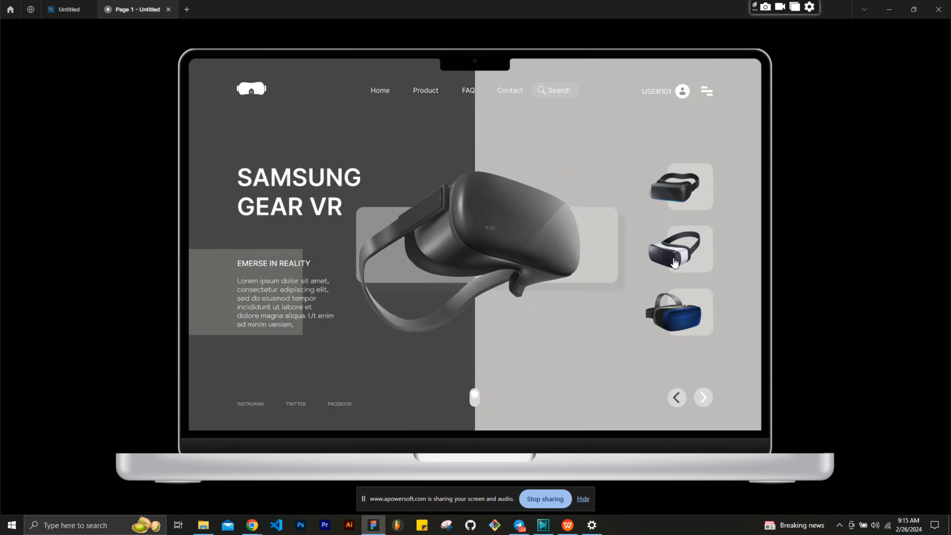
{"action": "left_click", "coordinate": [674, 263]}
{"action": "left_click", "coordinate": [682, 303]}
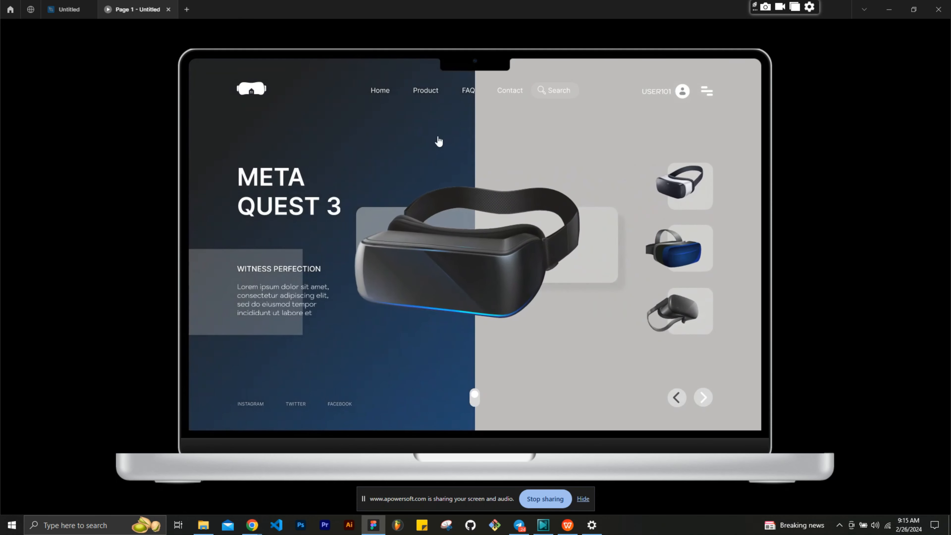
{"action": "left_click", "coordinate": [71, 9]}
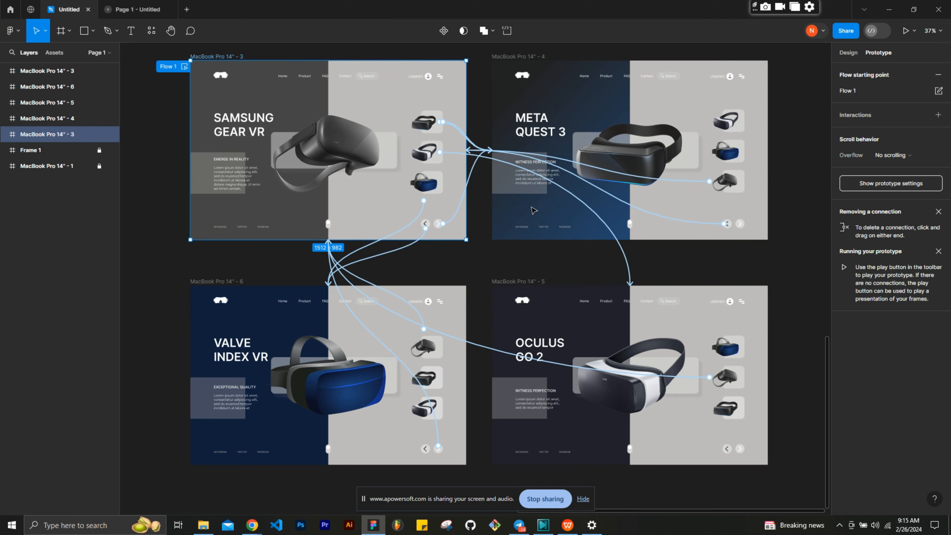
- Reopen the prototype preview, advance through the screens with the next arrow, and go back to the design file
{"action": "left_click", "coordinate": [121, 14]}
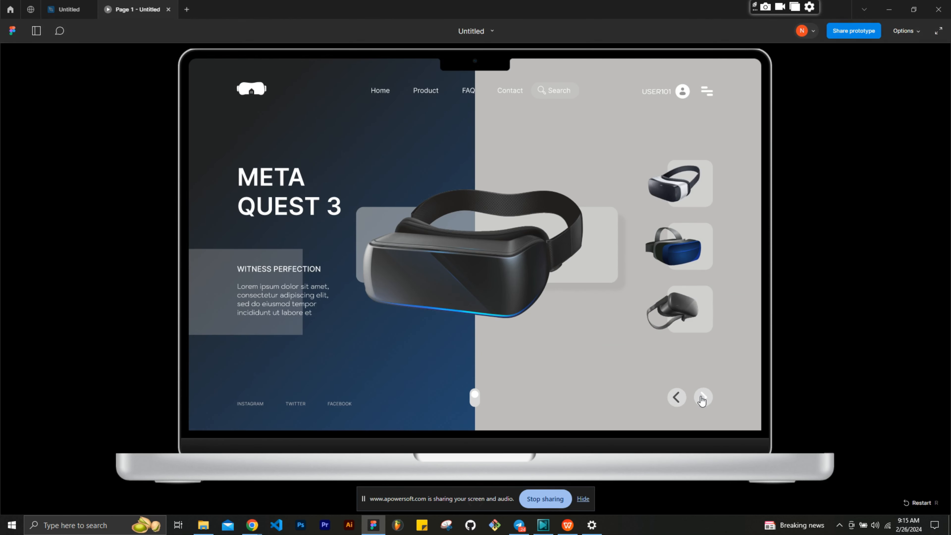
{"action": "left_click", "coordinate": [702, 400]}
{"action": "left_click", "coordinate": [703, 399]}
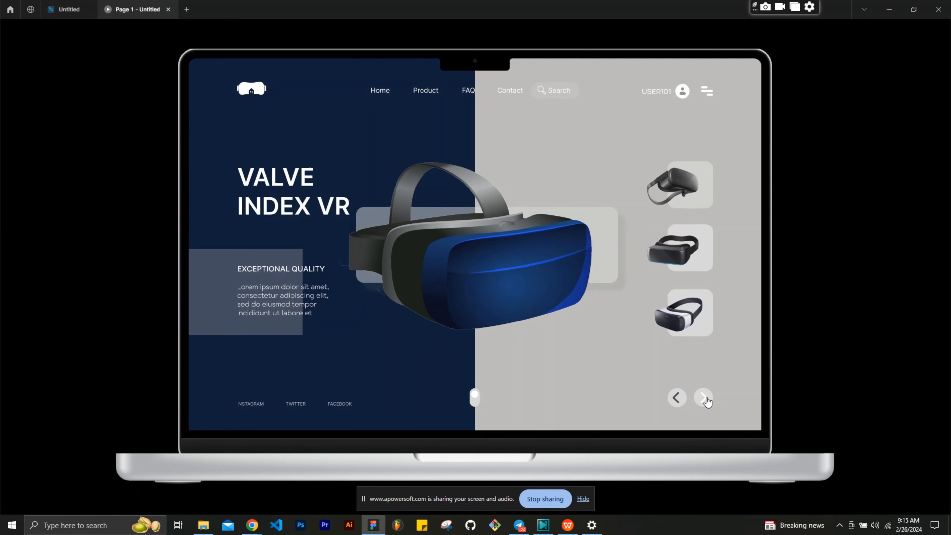
{"action": "mouse_move", "coordinate": [64, 7]}
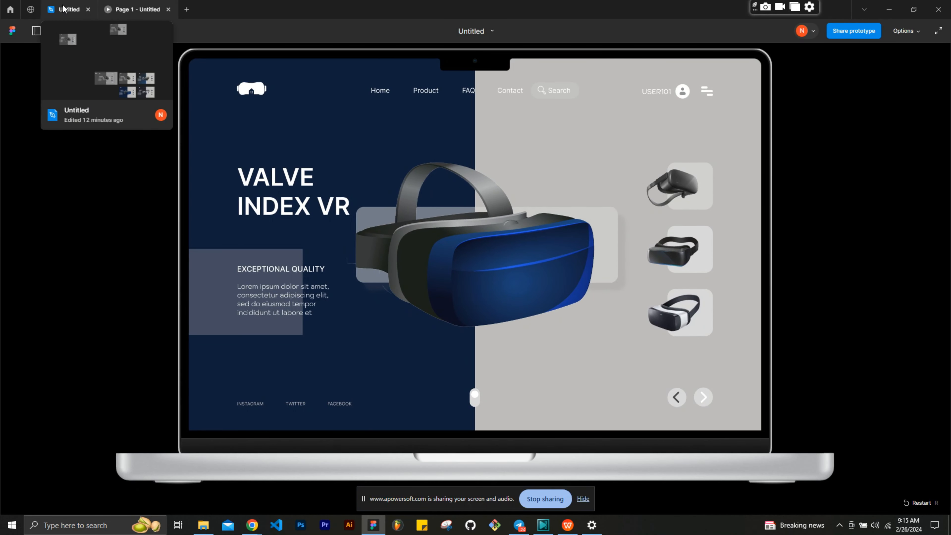
{"action": "left_click", "coordinate": [64, 7]}
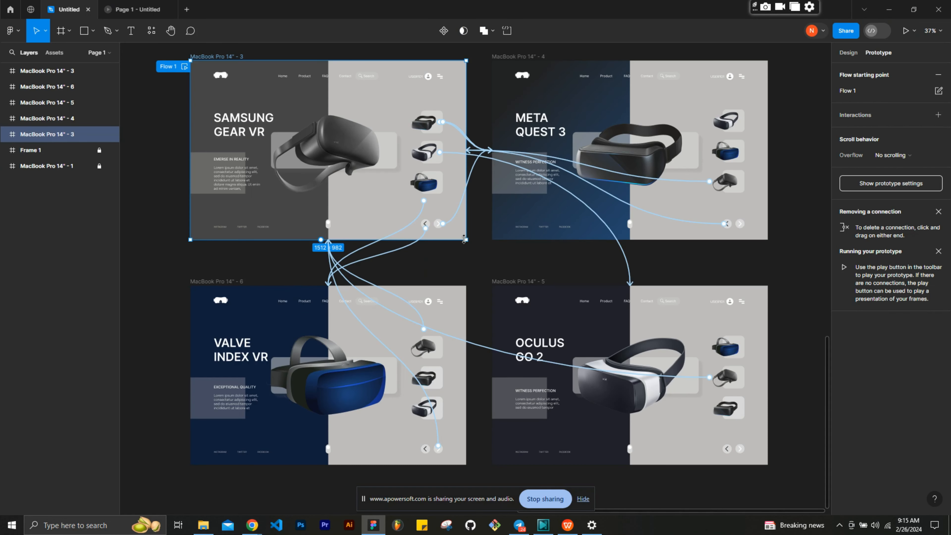